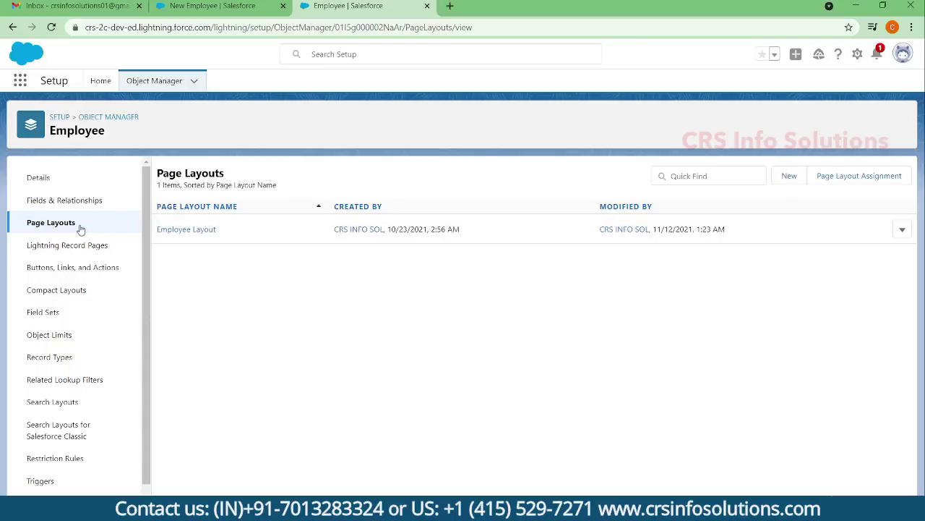
Clone Employee Layout into a new page layout named 'Teaching Employee' and save it.
click(790, 178)
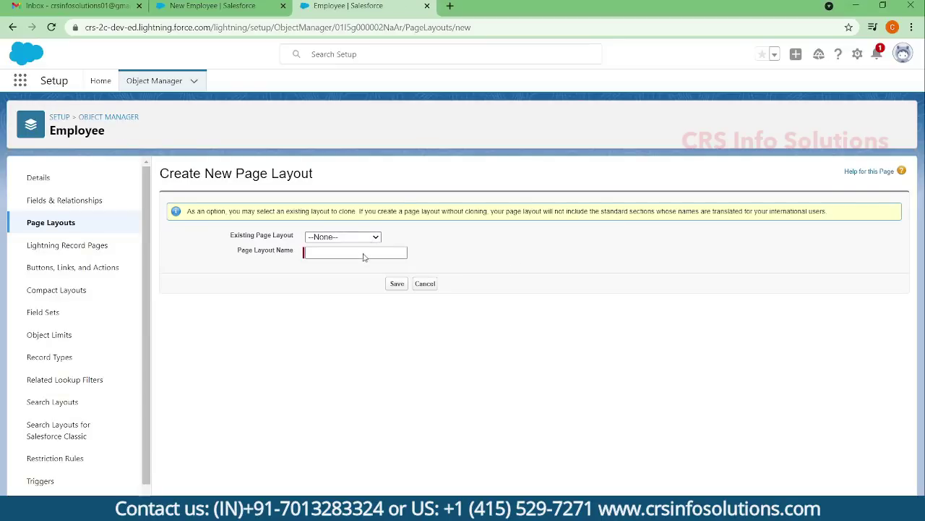
click(363, 261)
click(364, 255)
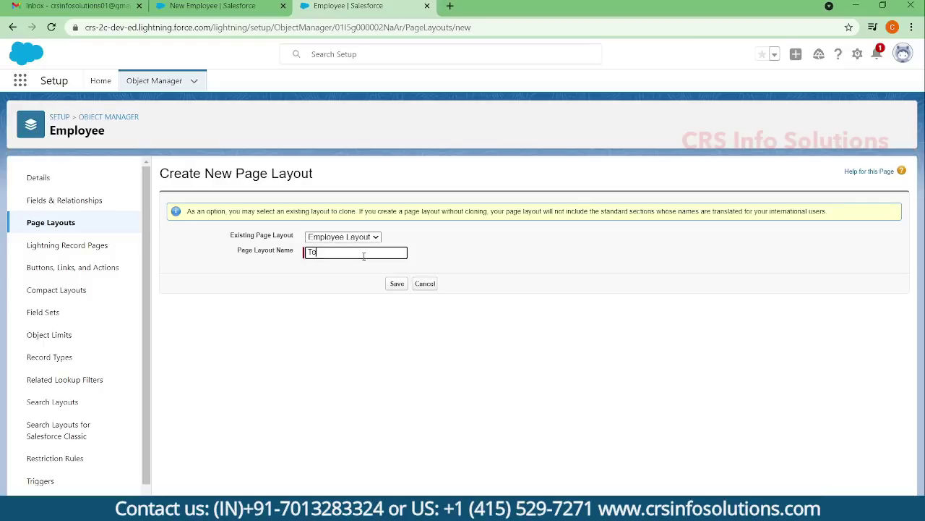
text(Teaching Employee)
drag(387, 248, 213, 254)
click(396, 289)
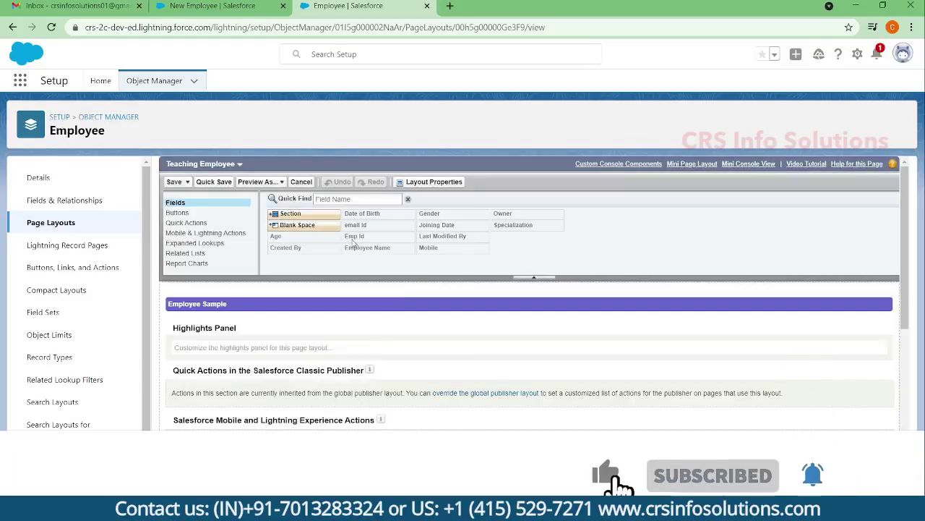
Place Joining Date, email Id and Mobile under Owner in the right column, then save.
scroll(354, 246, down, 10)
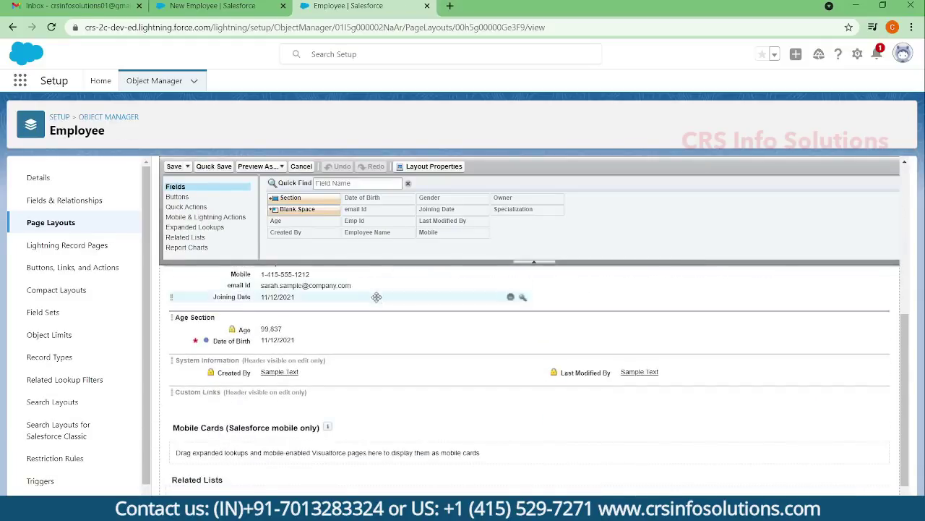
scroll(377, 300, up, 3)
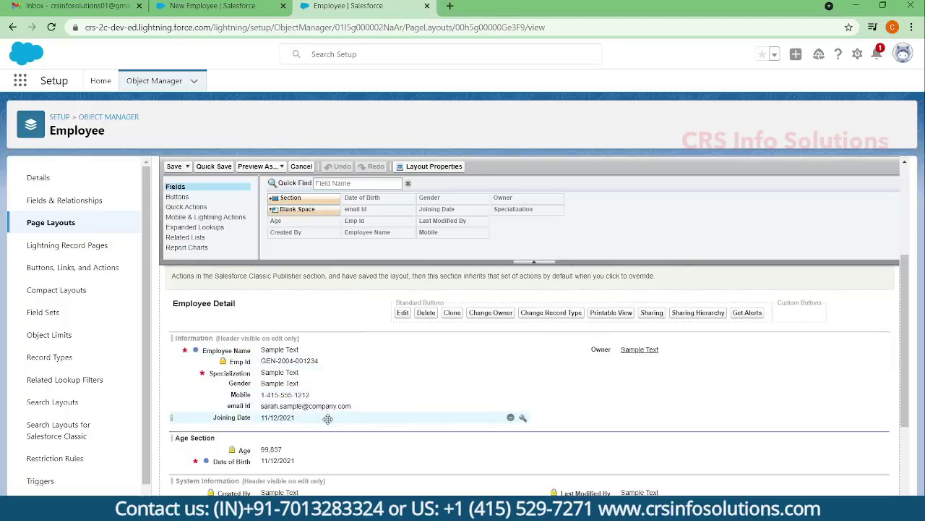
scroll(303, 412, down, 2)
scroll(299, 413, up, 2)
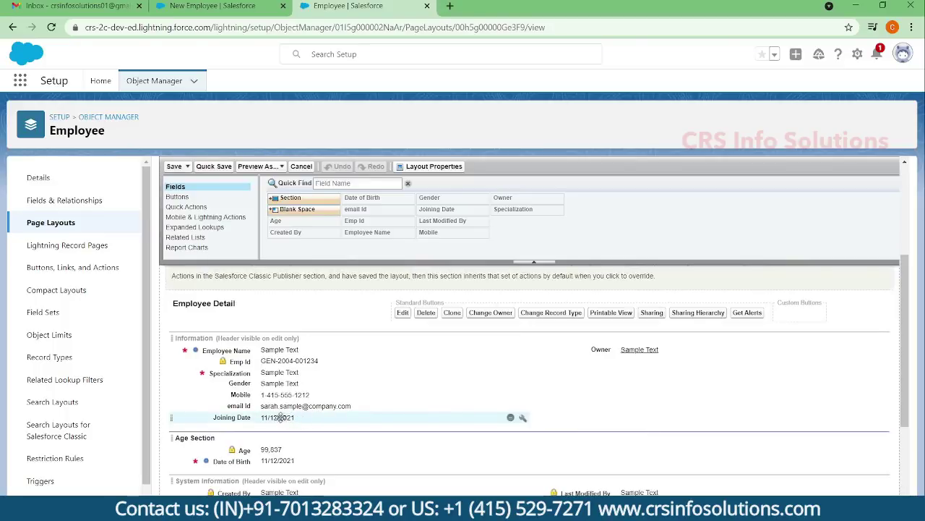
drag(281, 417, 588, 367)
drag(301, 406, 587, 372)
drag(376, 398, 597, 382)
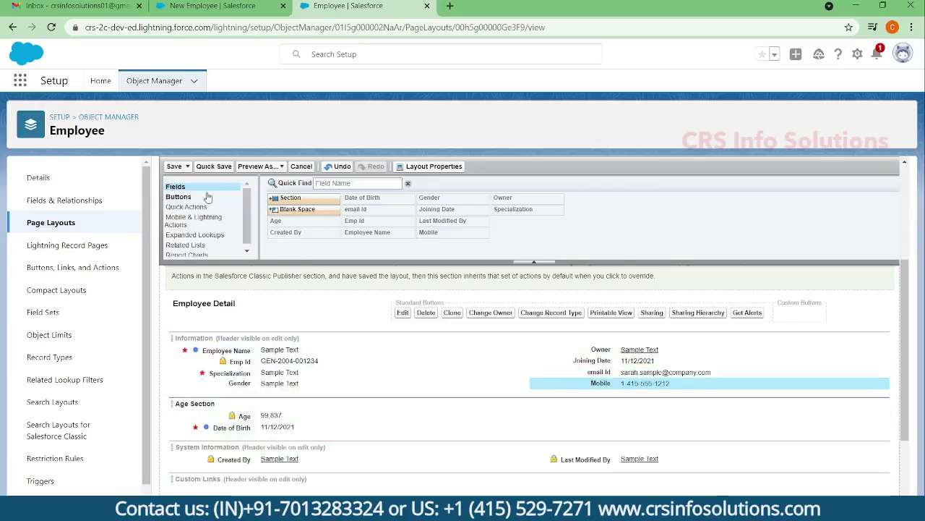
click(174, 165)
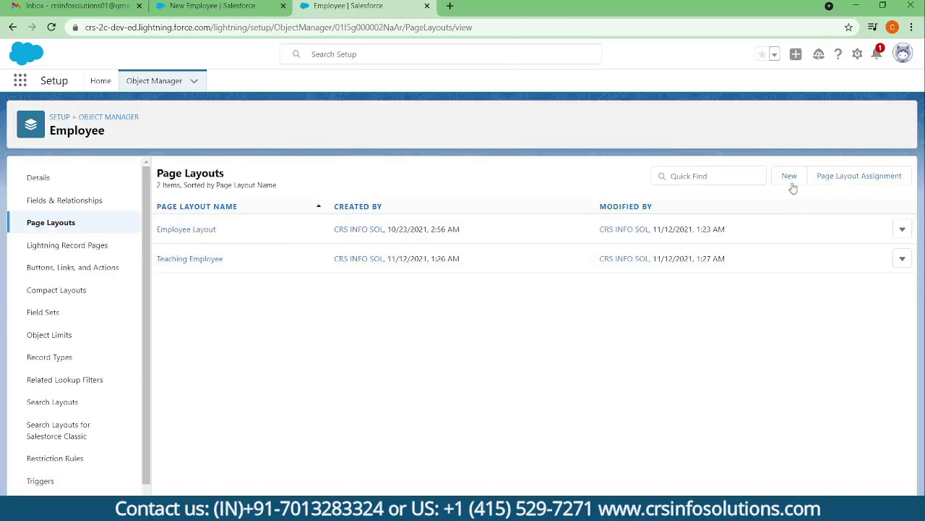
Clone Teaching Employee into a new layout named 'Non Teaching Employee' and save it.
click(789, 177)
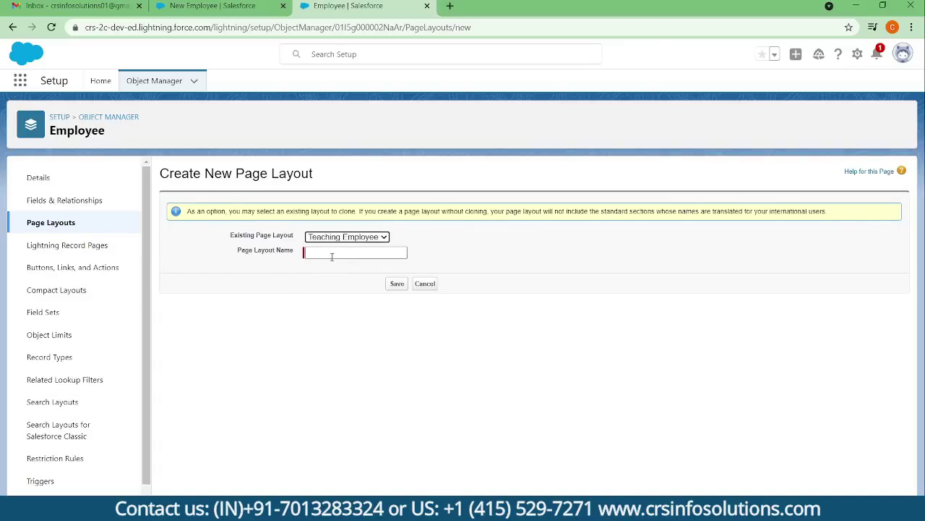
text(Teaching Employee)
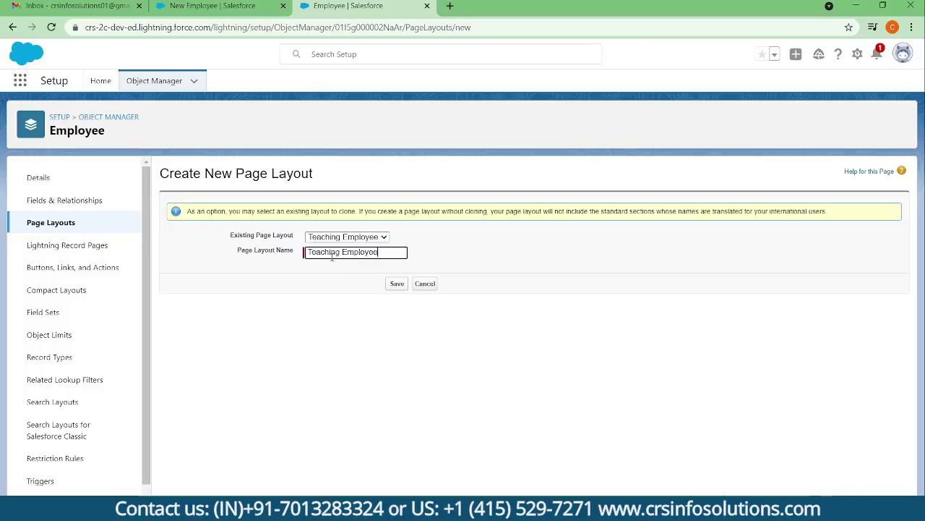
key(Home)
text(Non)
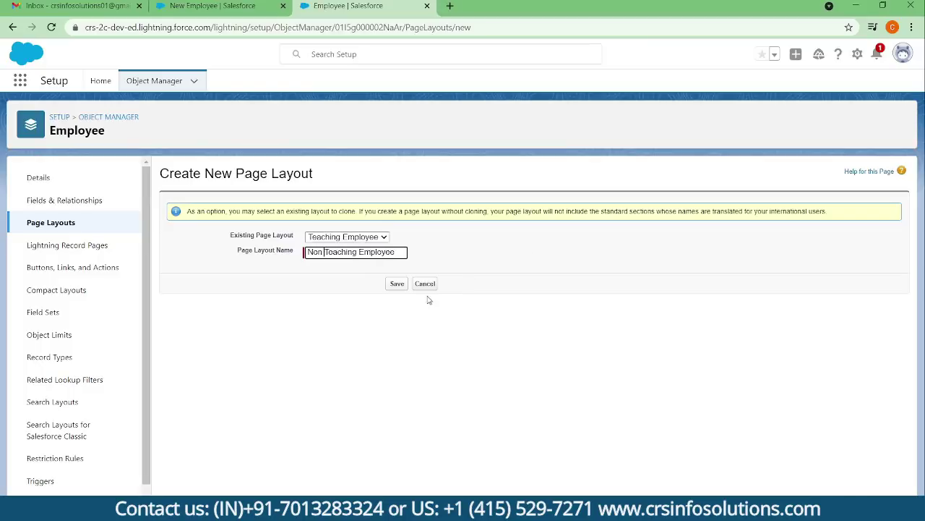
click(401, 288)
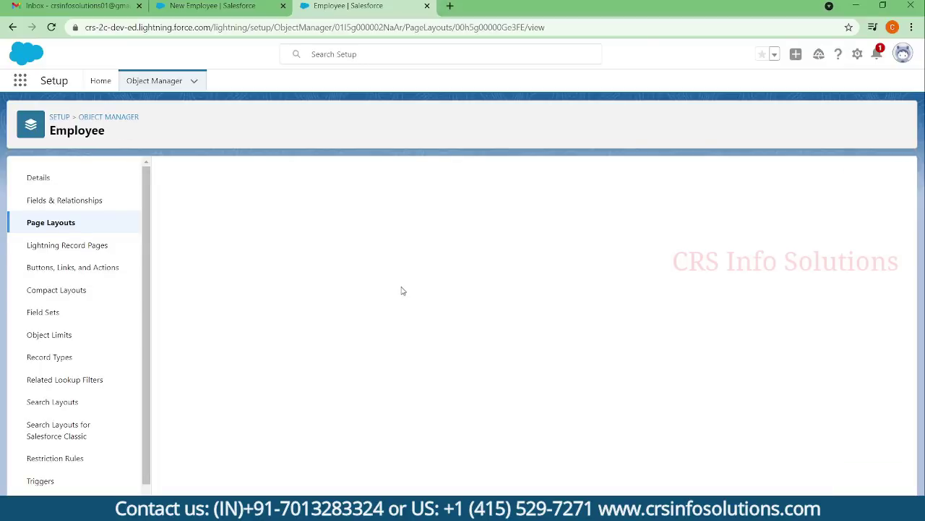
Clear the Required property on the Specialization field.
scroll(420, 306, down, 3)
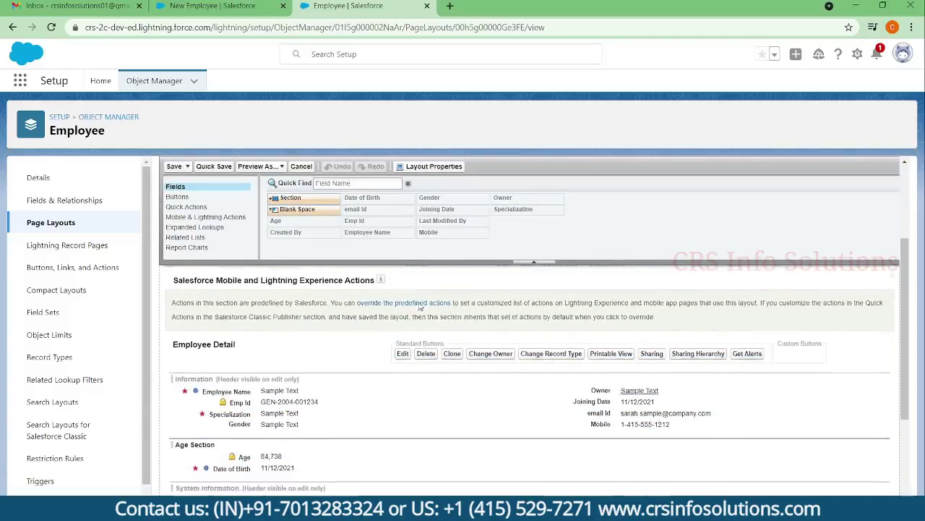
scroll(419, 306, down, 3)
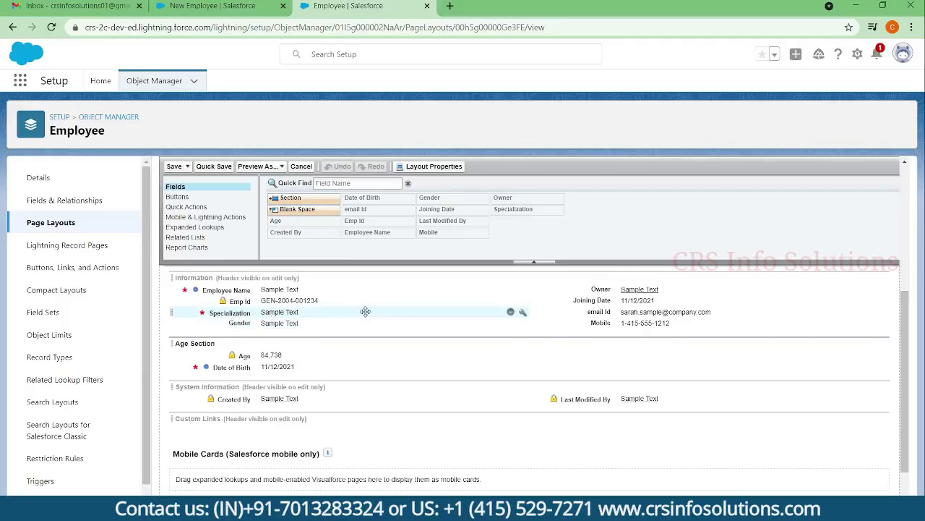
click(524, 314)
click(524, 313)
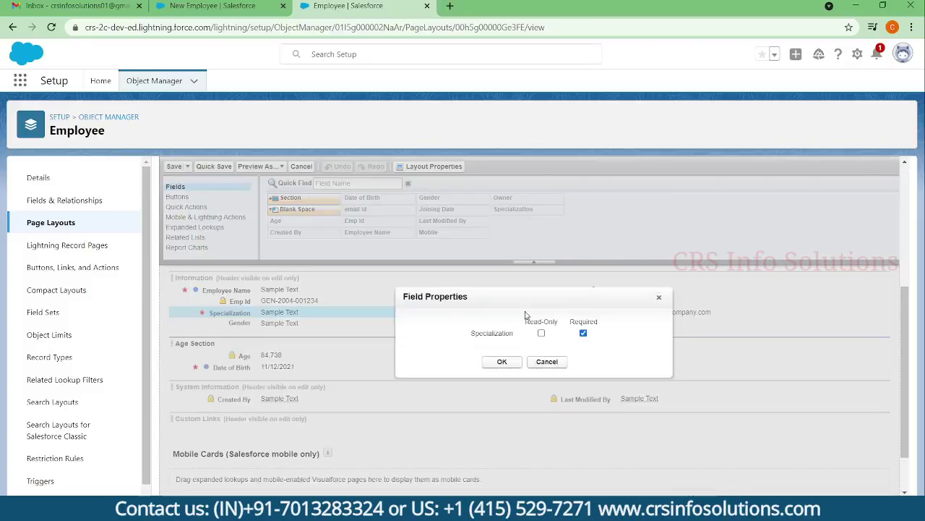
click(583, 334)
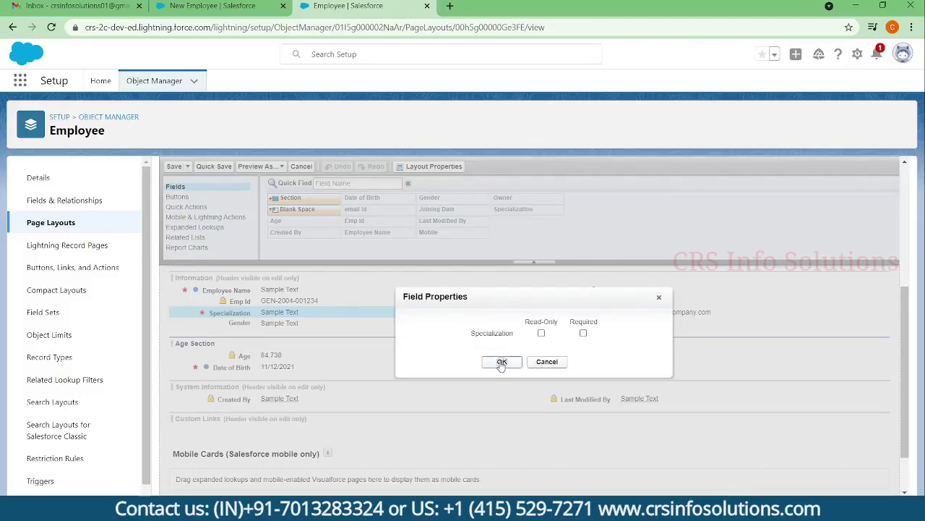
click(502, 362)
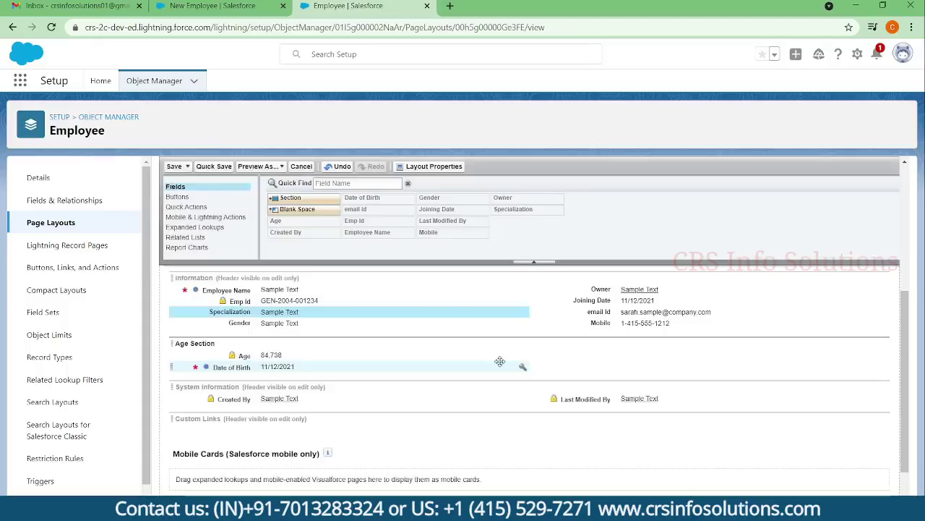
Remove Specialization from the Information section back to the palette and save the layout.
click(510, 313)
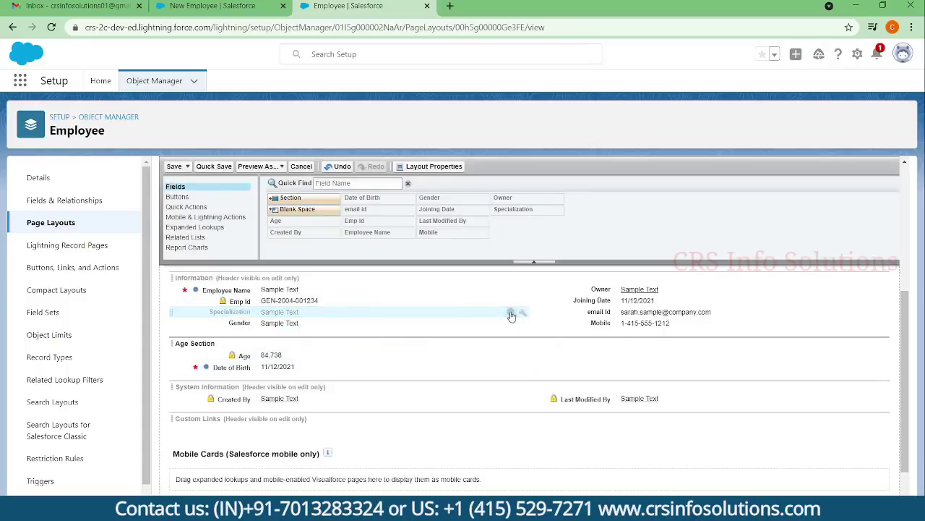
click(510, 313)
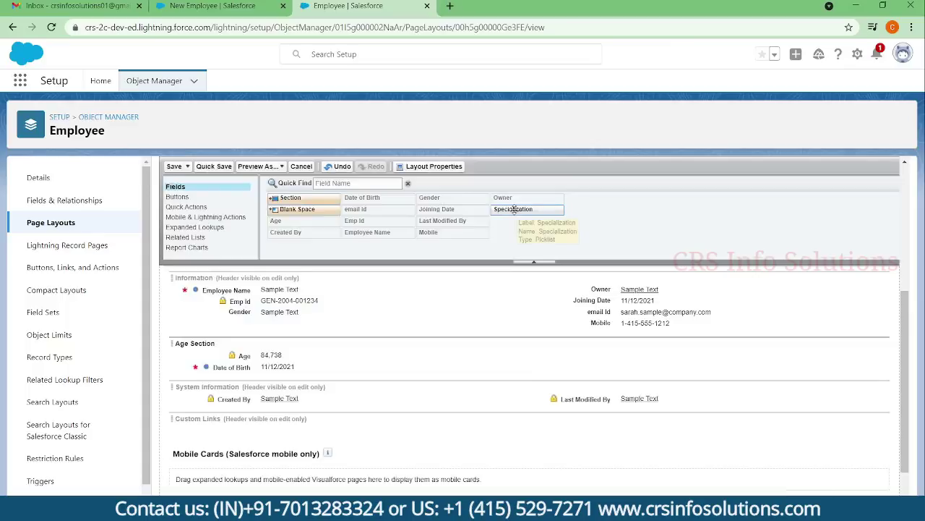
drag(514, 209, 372, 312)
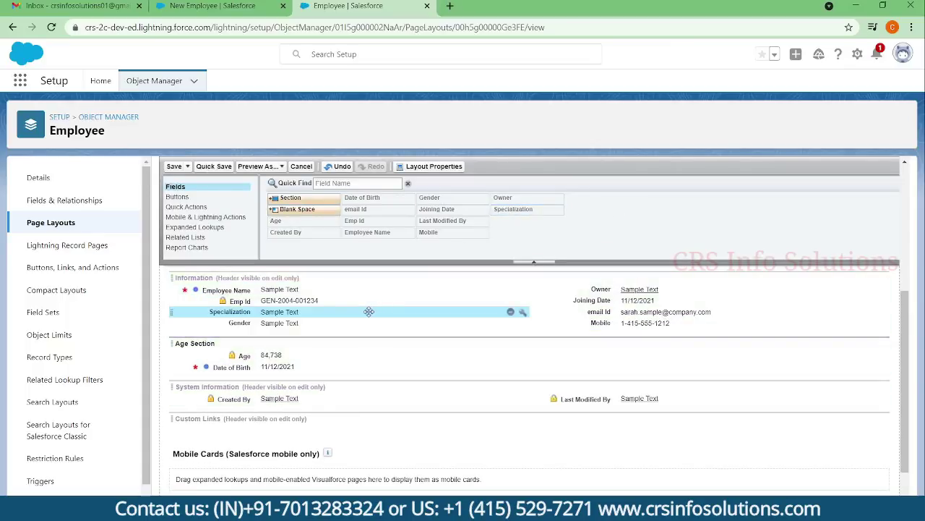
drag(368, 312, 425, 218)
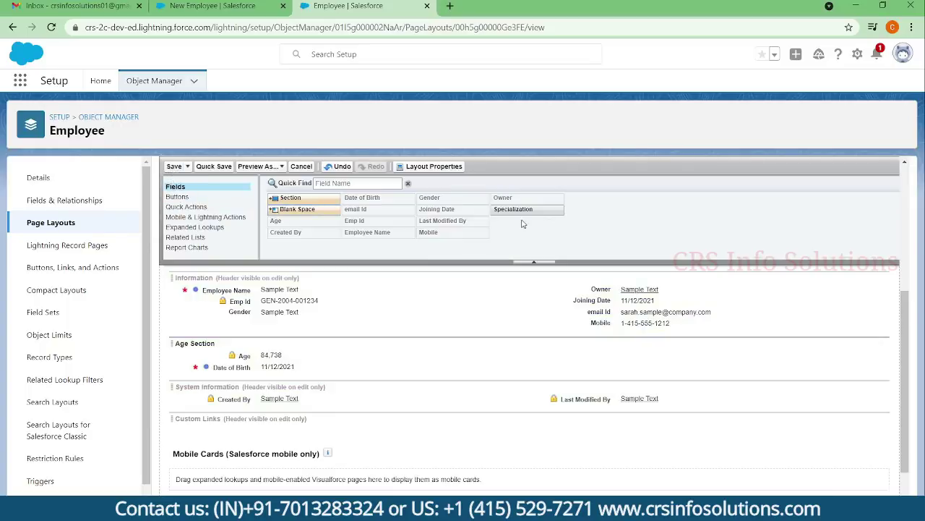
click(175, 168)
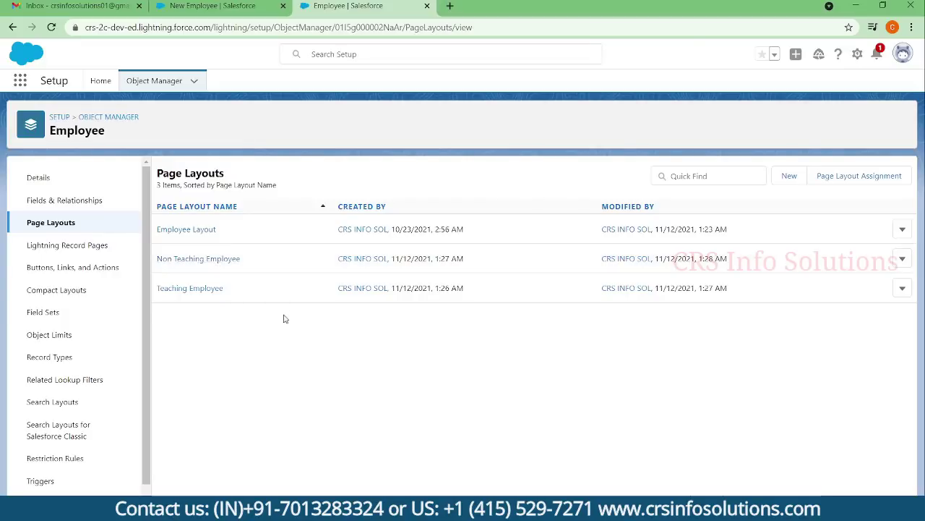
Review the Teaching and Non Teaching Employee layouts, then open Employee's Page Layout Assignment.
drag(262, 264, 162, 263)
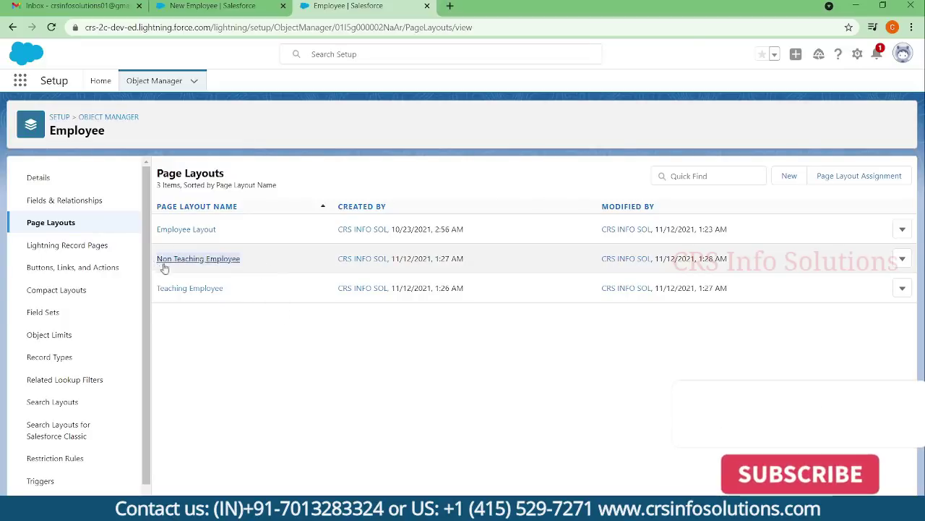
click(255, 319)
drag(244, 298, 157, 290)
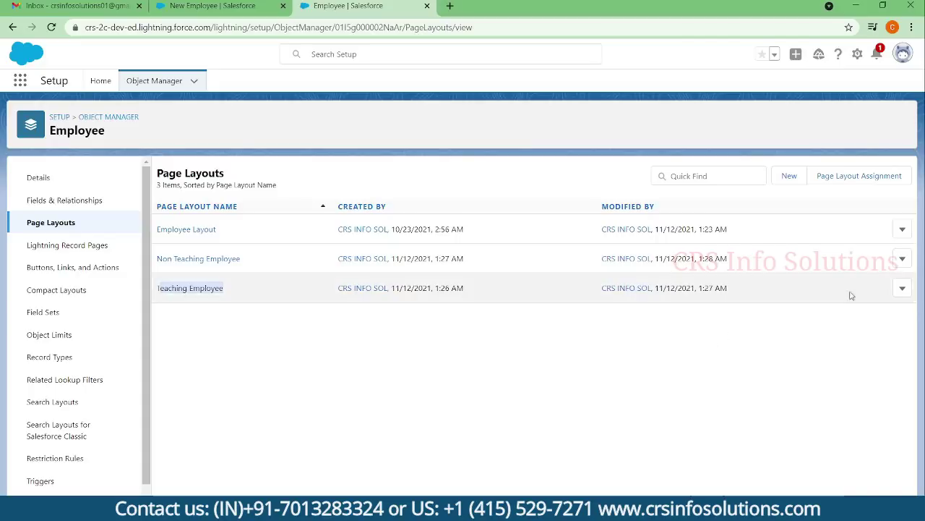
click(902, 259)
click(902, 288)
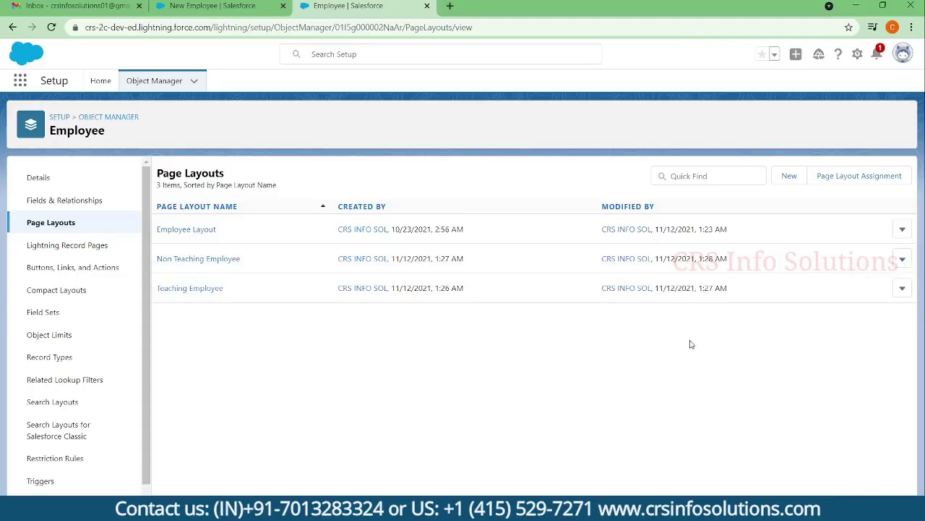
click(853, 177)
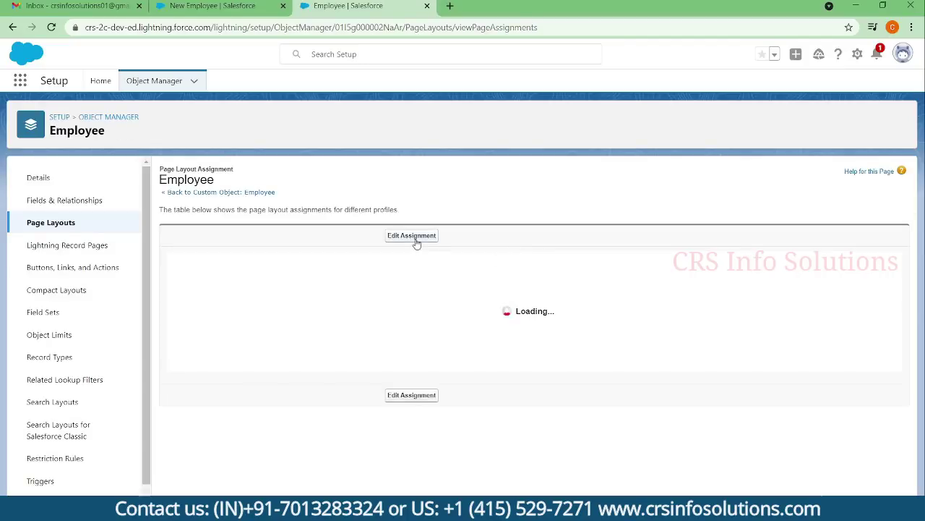
Set the System Administrator profile's Employee layout to Non Teaching Employee and save.
click(408, 236)
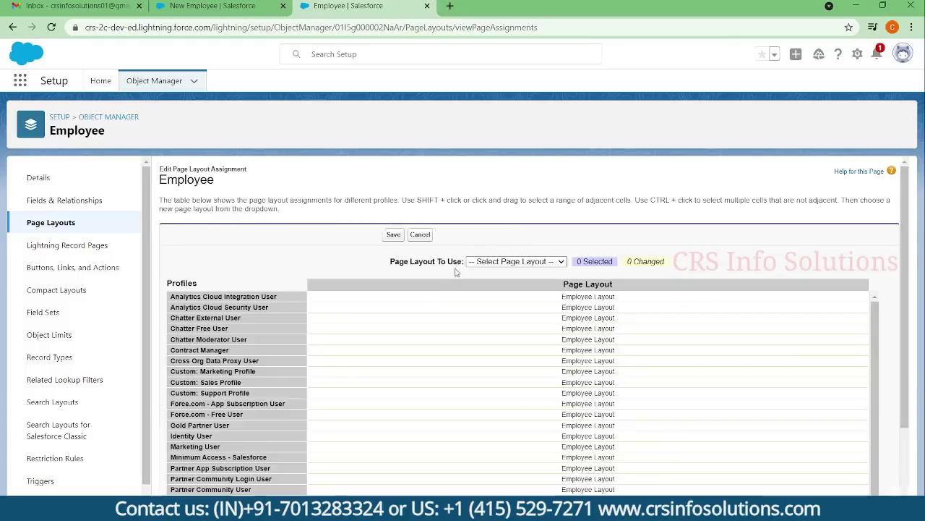
scroll(432, 289, down, 3)
scroll(456, 345, down, 1)
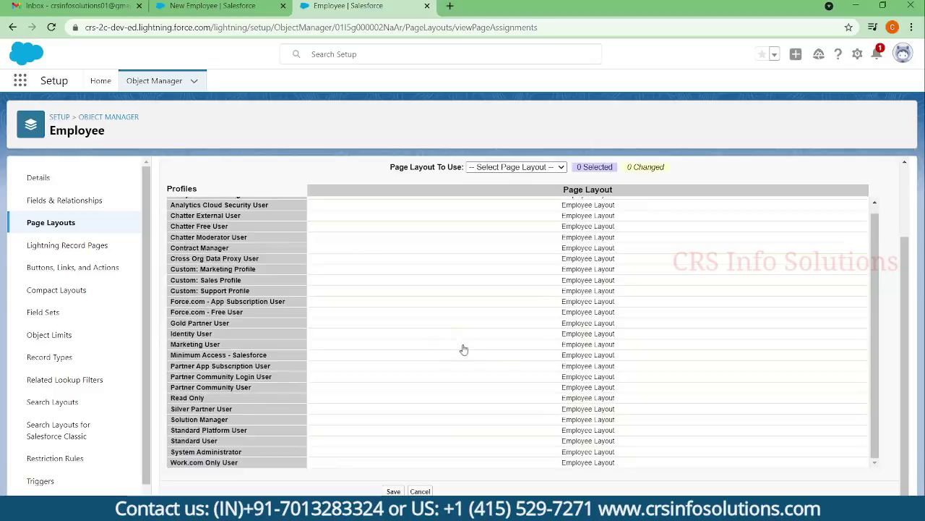
click(581, 454)
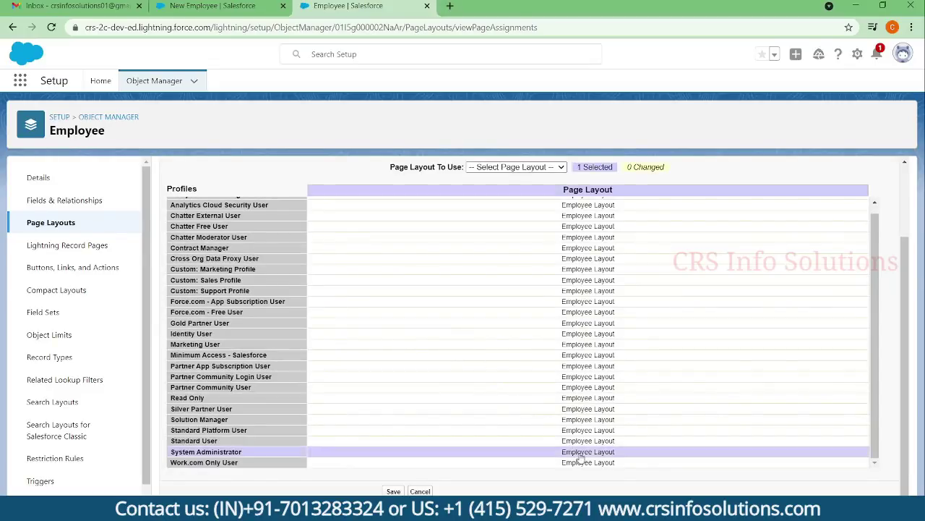
click(527, 205)
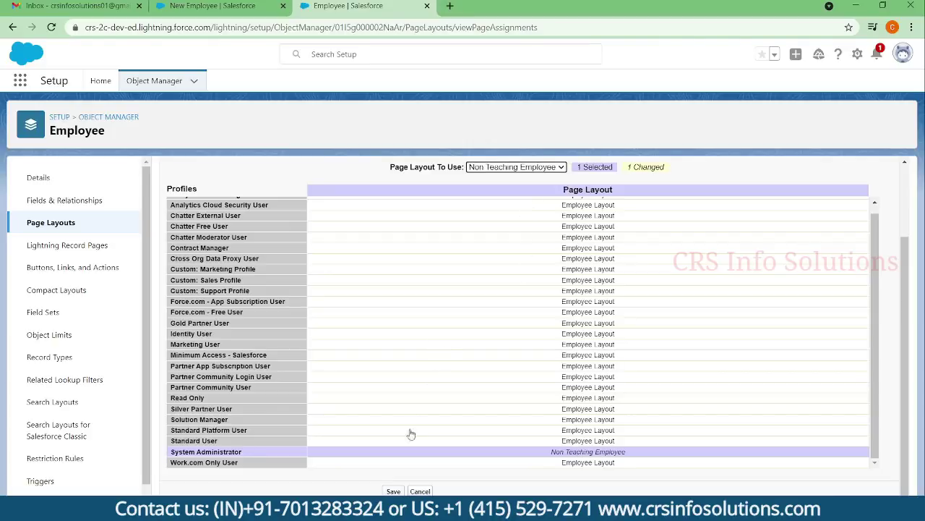
click(393, 492)
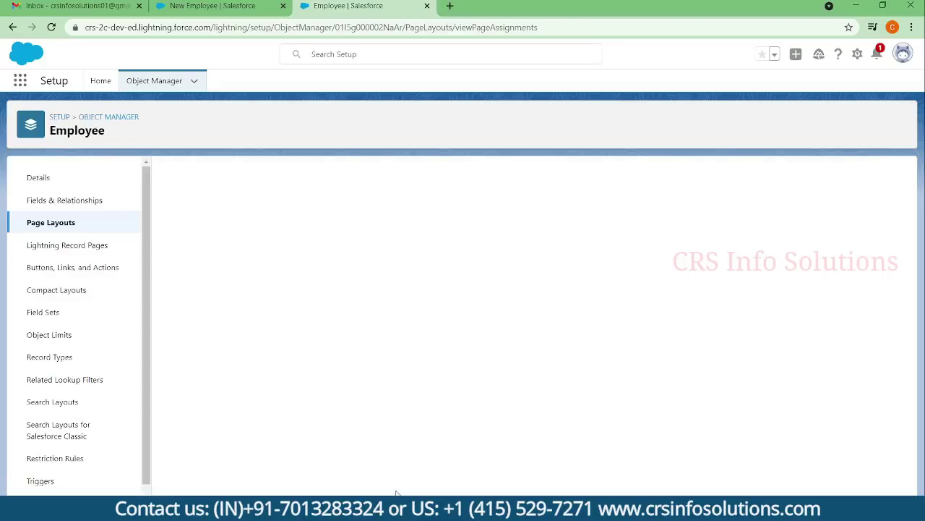
Refresh the Employees list and open a New Employee form to check its fields.
click(233, 9)
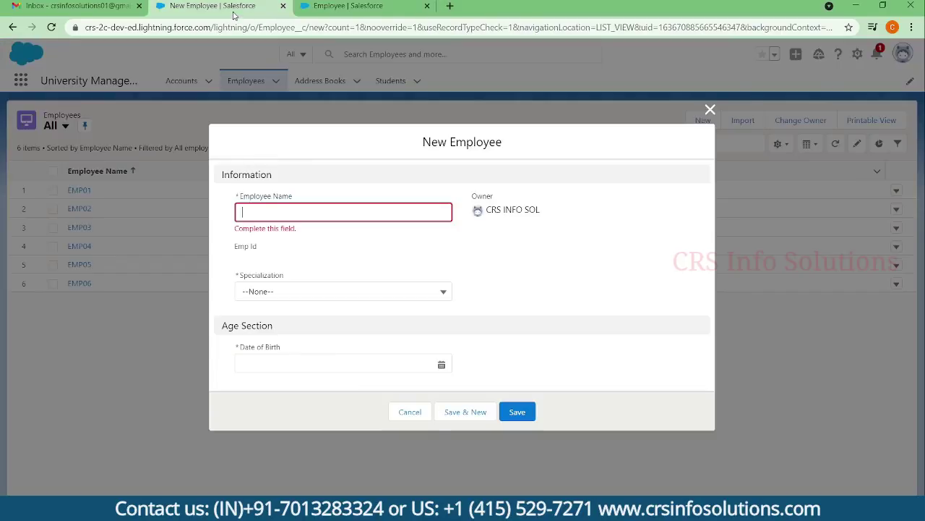
click(710, 110)
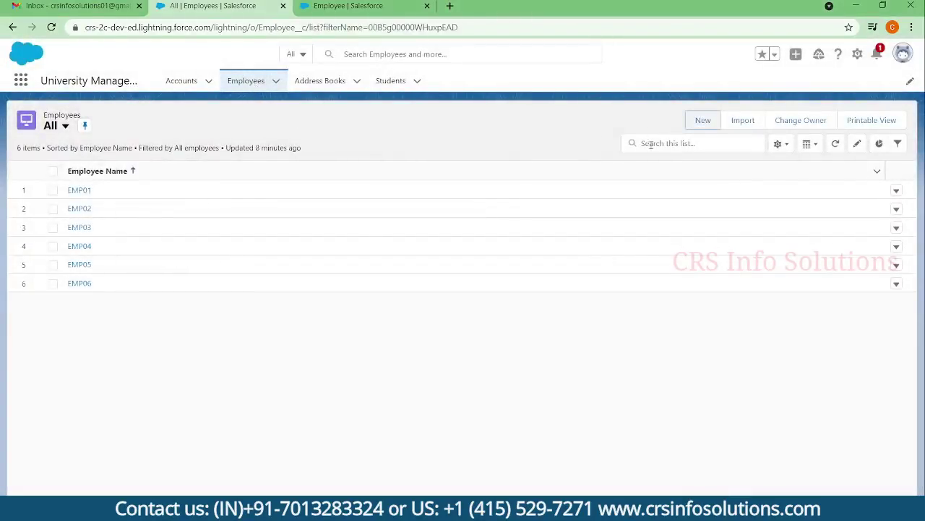
click(260, 81)
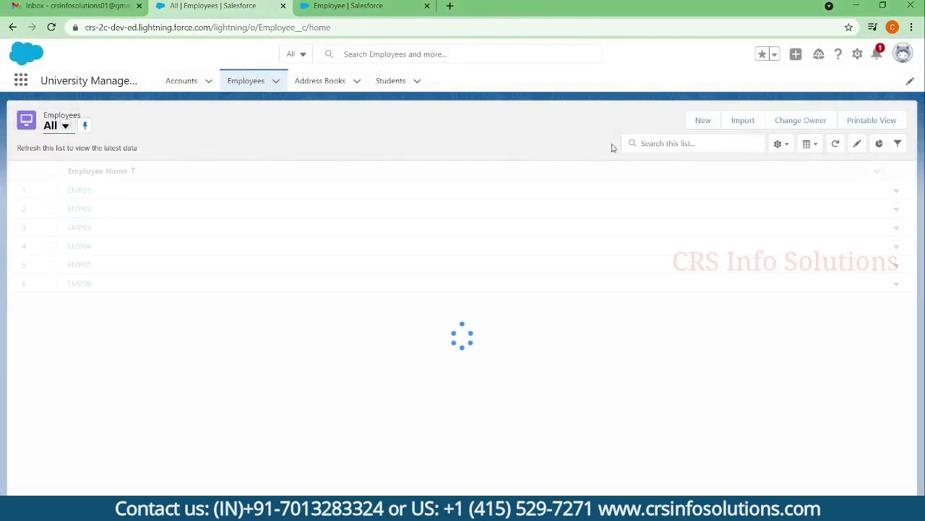
click(52, 27)
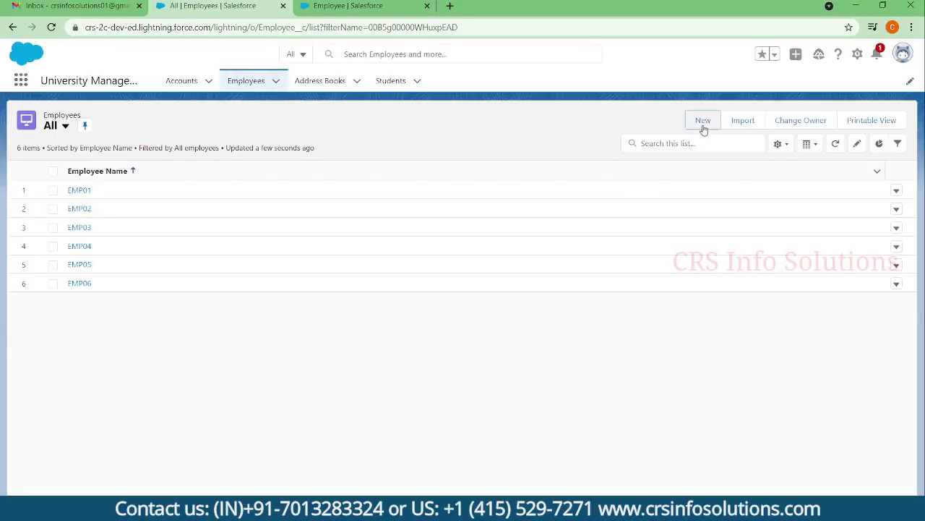
click(703, 124)
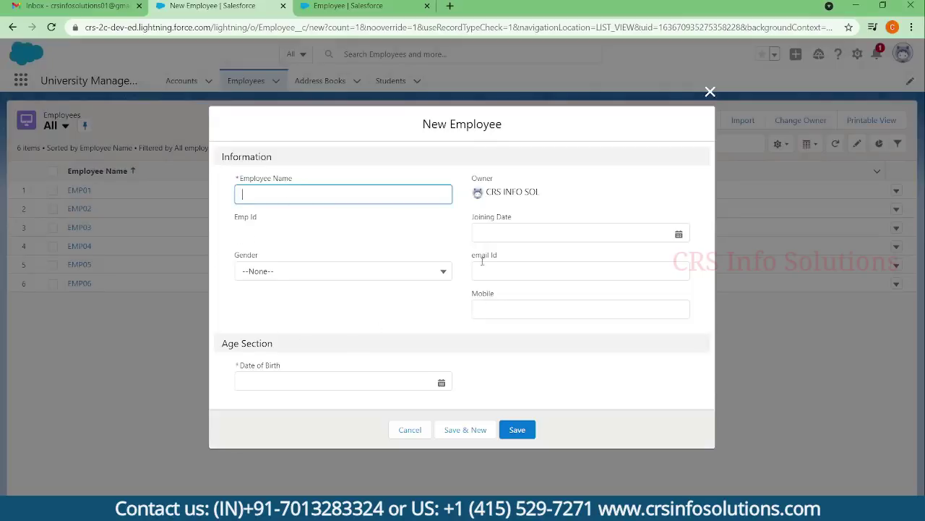
click(361, 6)
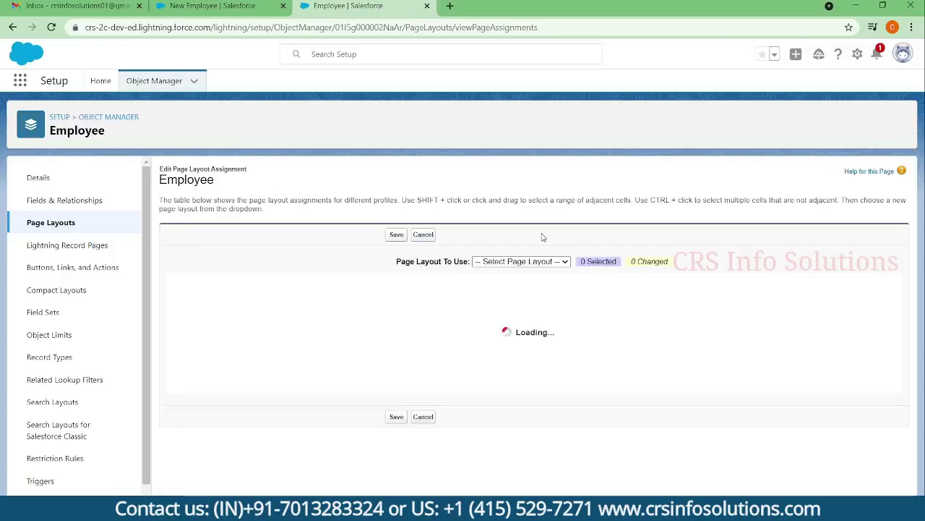
Switch the System Administrator profile's Employee layout to Teaching Employee and save.
scroll(585, 361, down, 2)
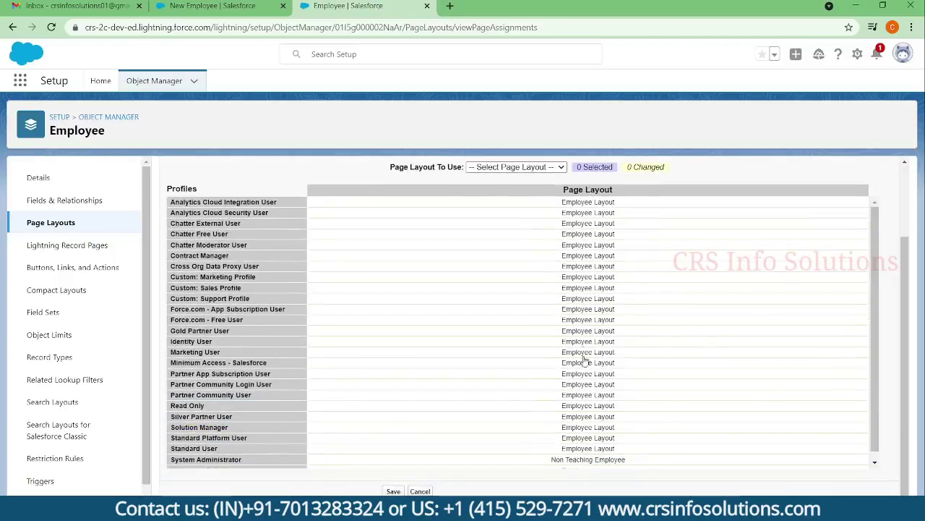
click(597, 460)
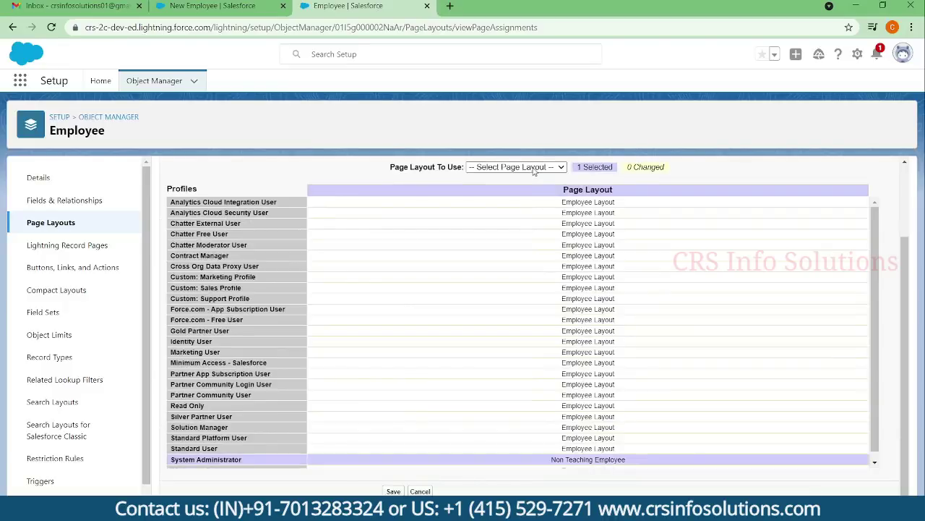
click(525, 209)
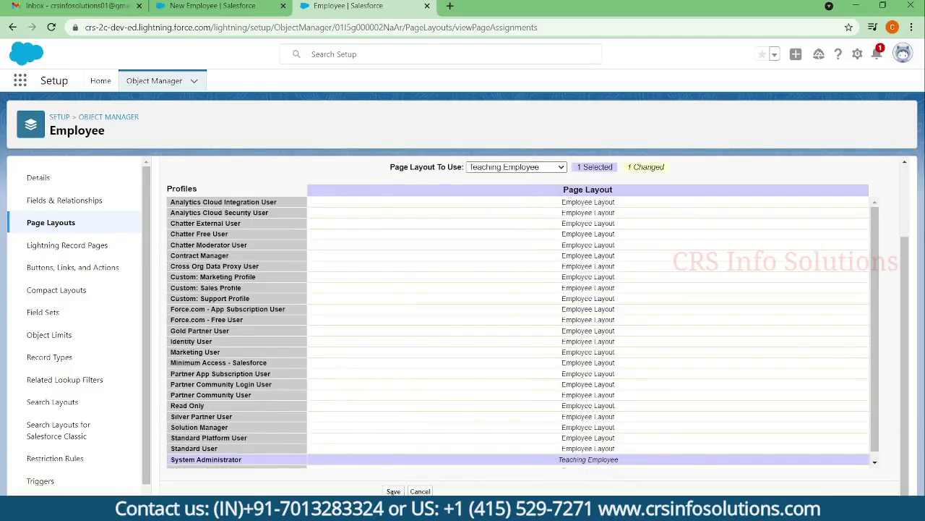
click(393, 491)
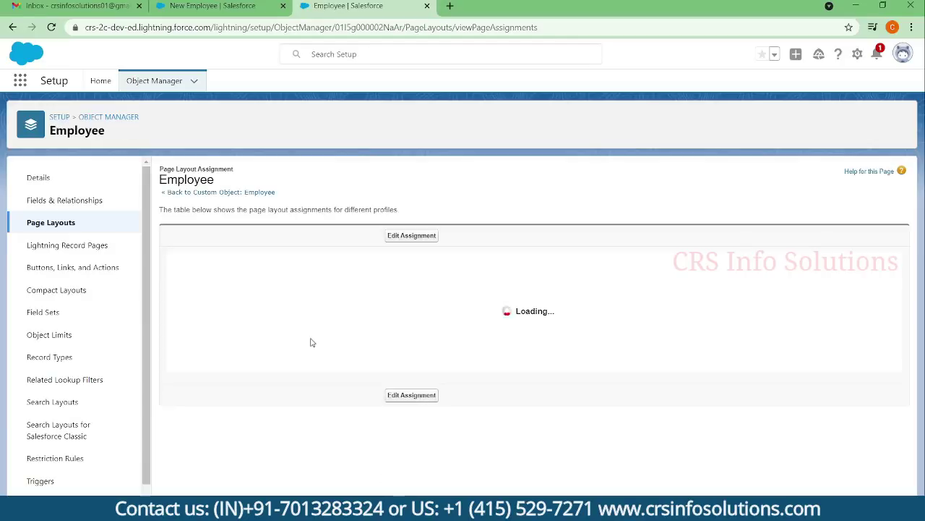
Close the old New Employee form, open a new one, and dismiss it.
click(213, 7)
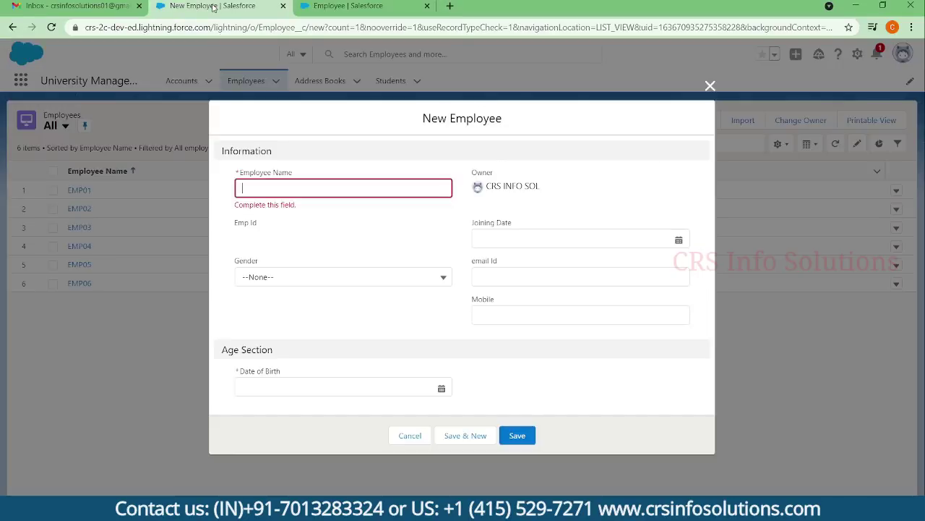
click(710, 87)
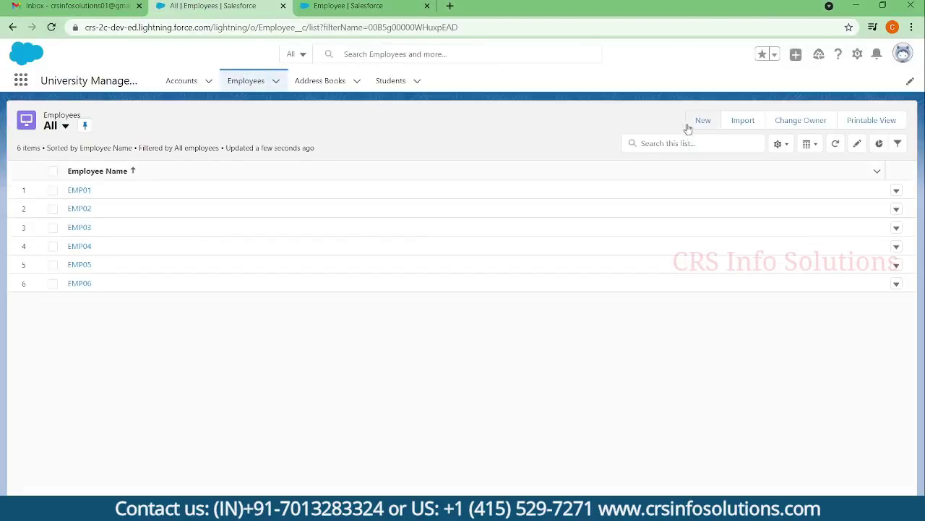
click(696, 122)
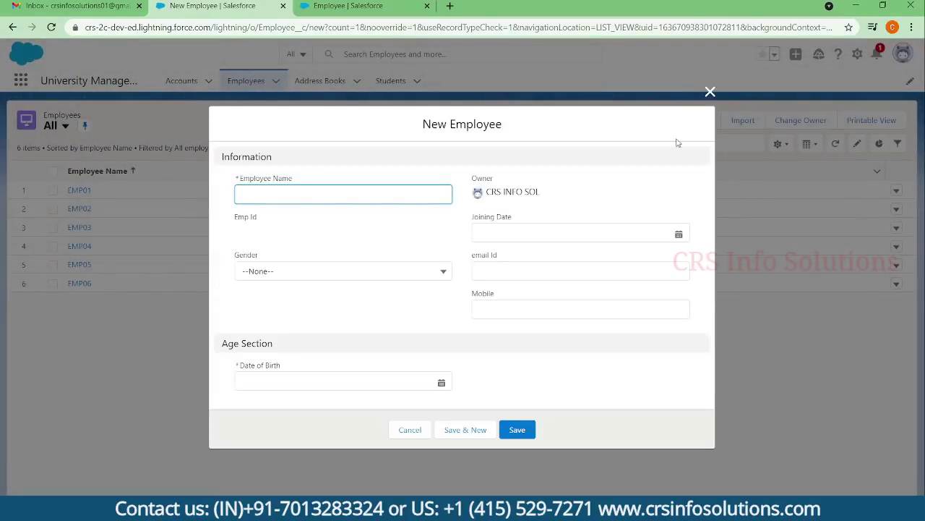
click(711, 96)
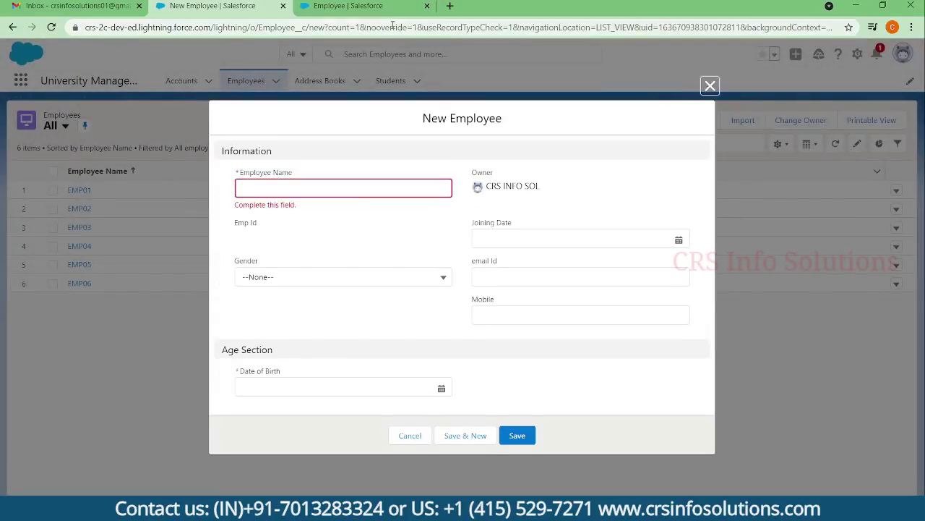
click(710, 86)
Review the layout assignments, then open a fresh New Employee form from the Employees list.
key(ctrl+Tab)
scroll(547, 261, down, 1)
scroll(546, 261, down, 1)
scroll(406, 274, up, 2)
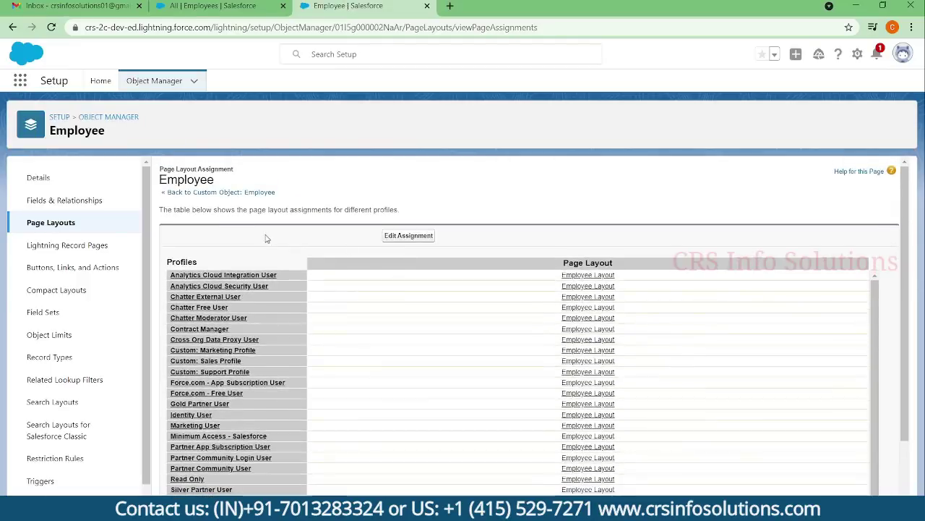
click(204, 5)
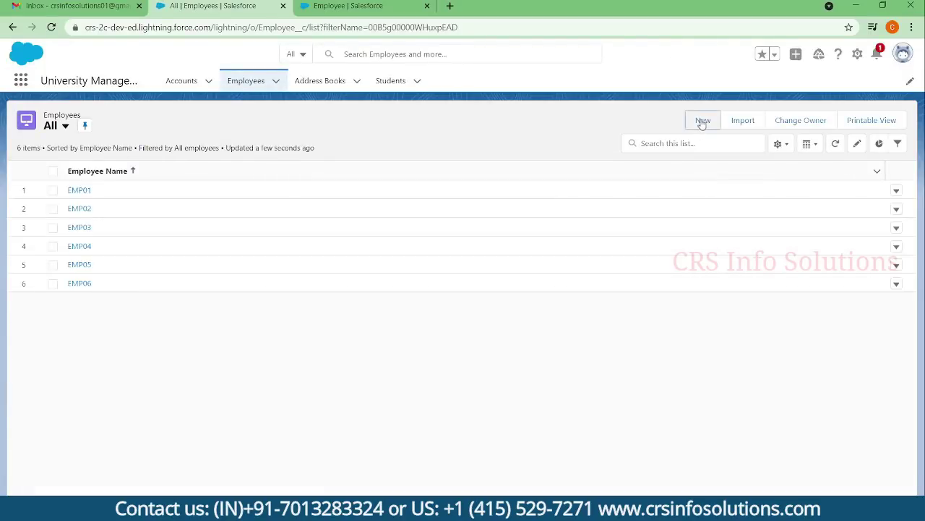
click(702, 120)
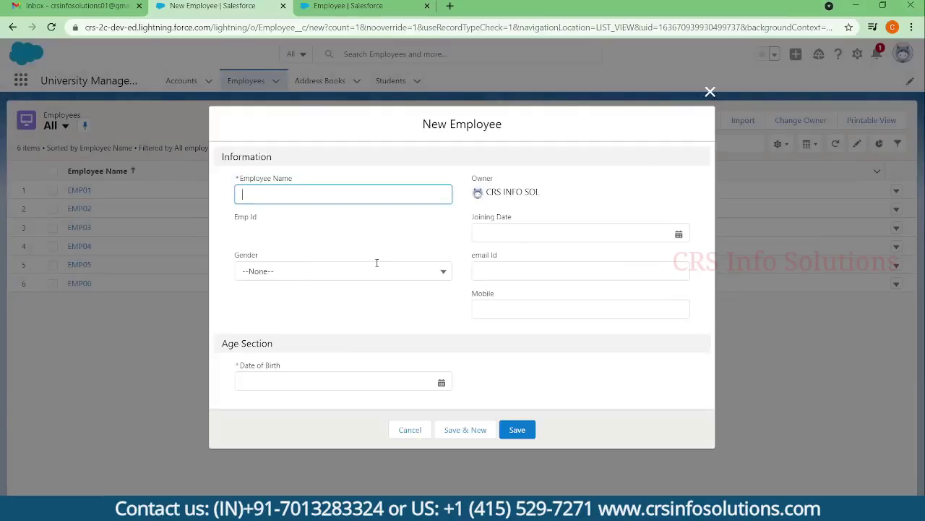
Reassign Teaching Employee to the System Administrator profile and return to the Employees list.
click(710, 92)
click(348, 6)
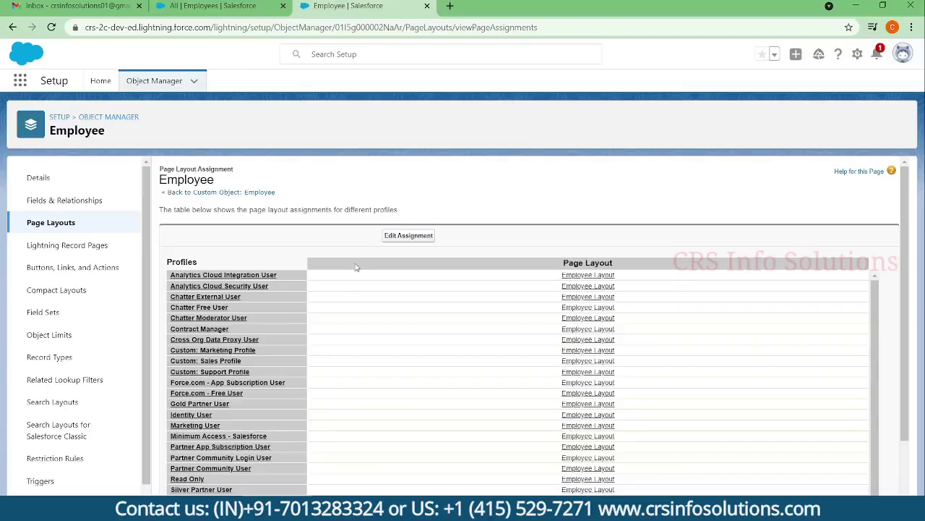
click(409, 236)
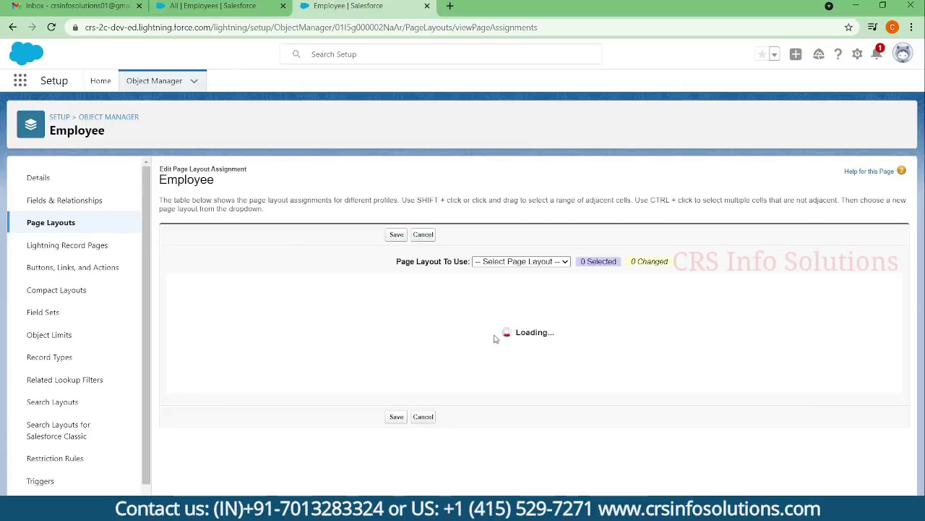
scroll(496, 338, down, 4)
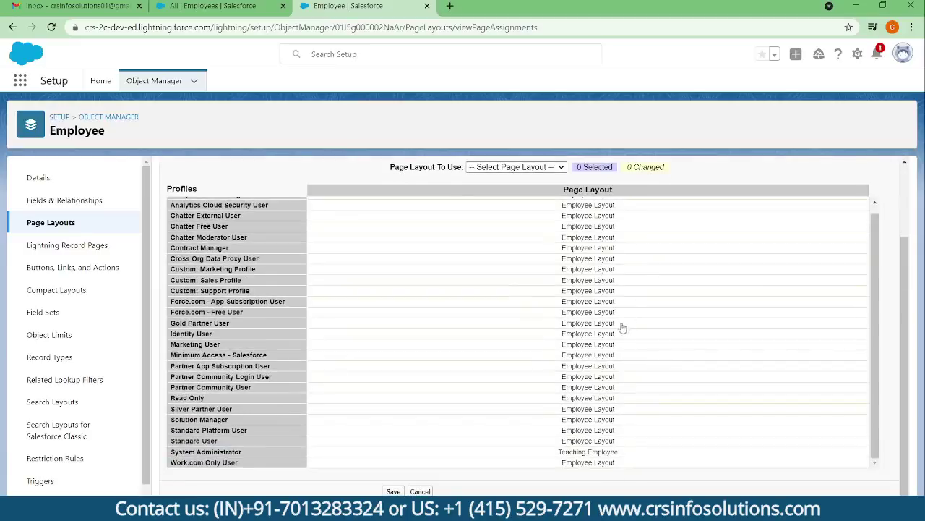
click(570, 451)
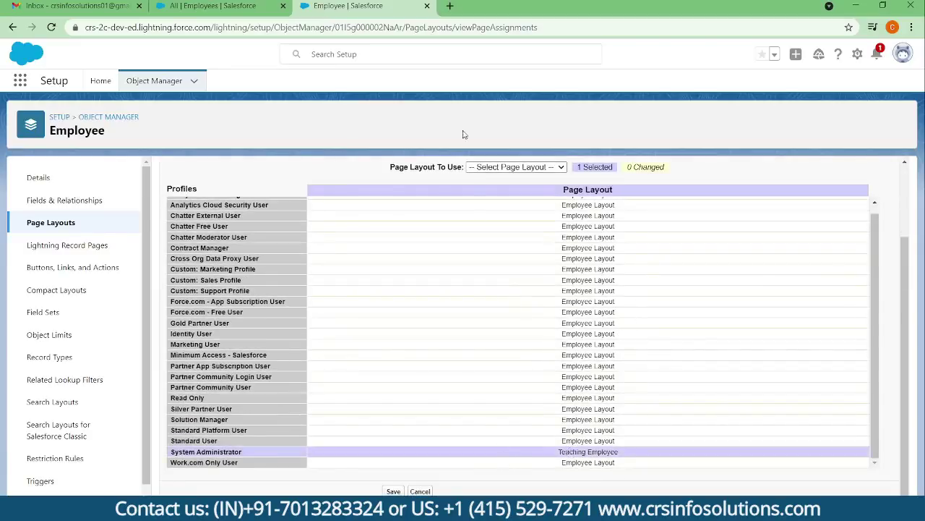
click(501, 205)
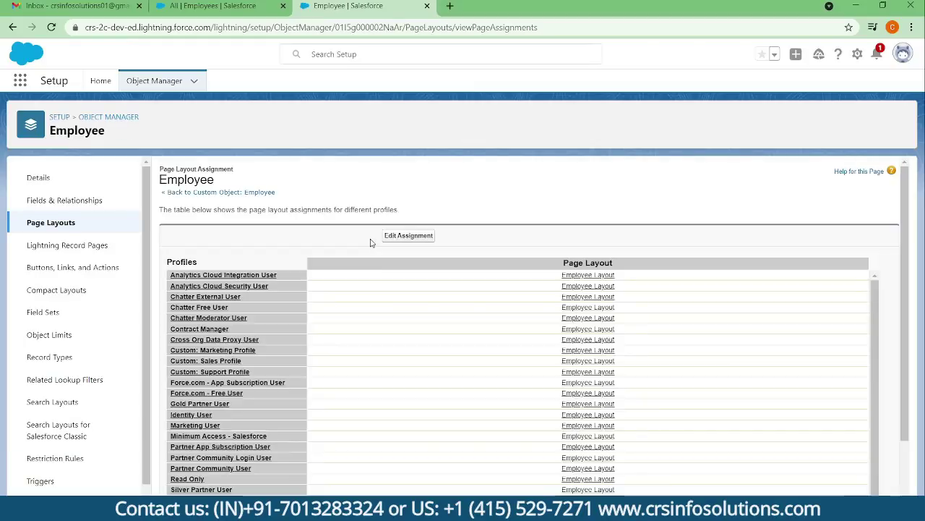
click(409, 236)
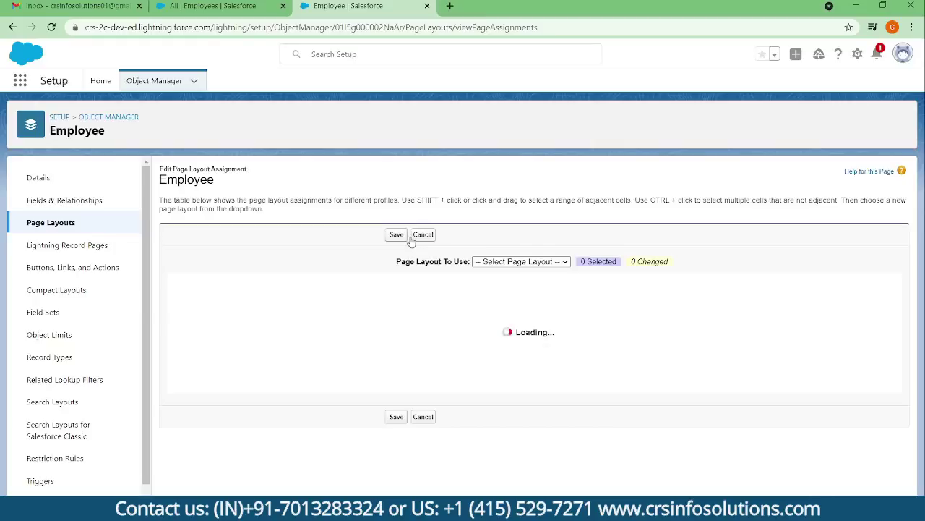
click(262, 8)
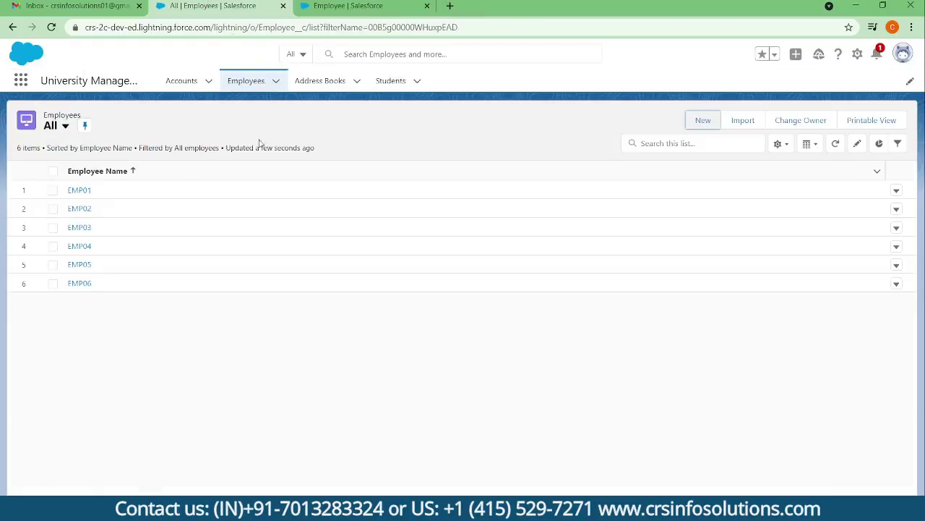
Open the EMP01 employee record, then start a new Employee record from the Employees list.
click(86, 190)
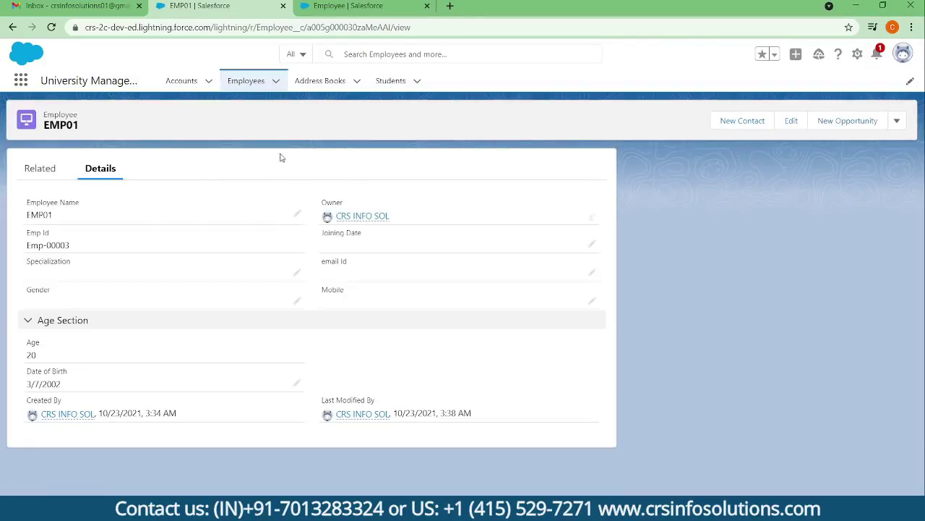
click(286, 80)
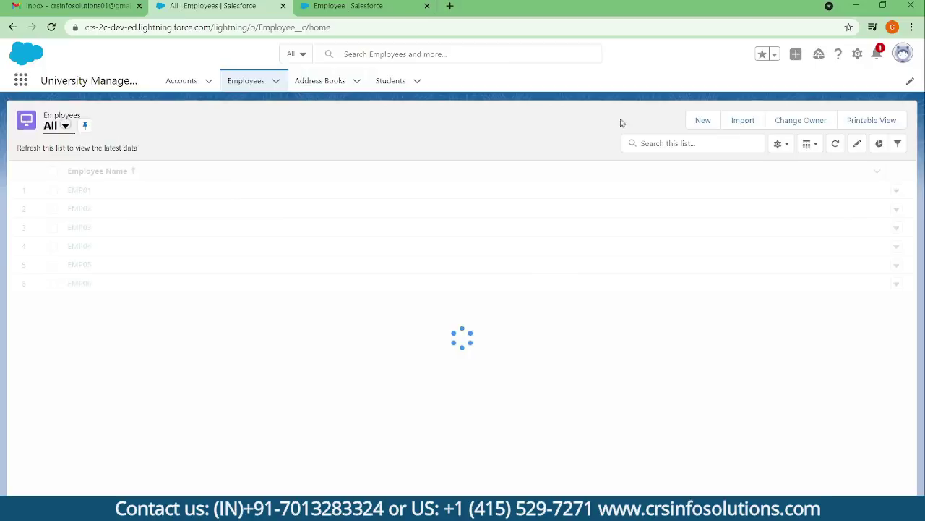
click(698, 121)
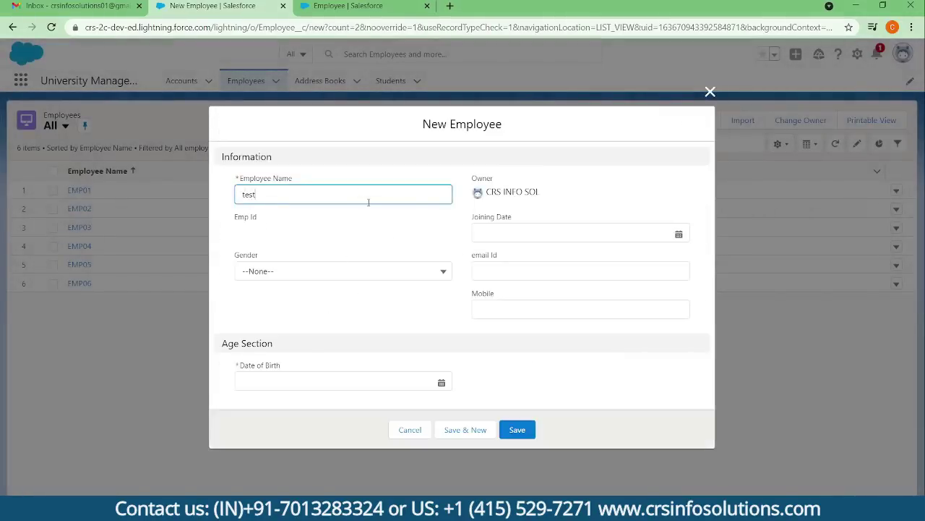
Set the new employee 'test' Date of Birth to 11/5/2002 after the save flags it missing.
click(517, 430)
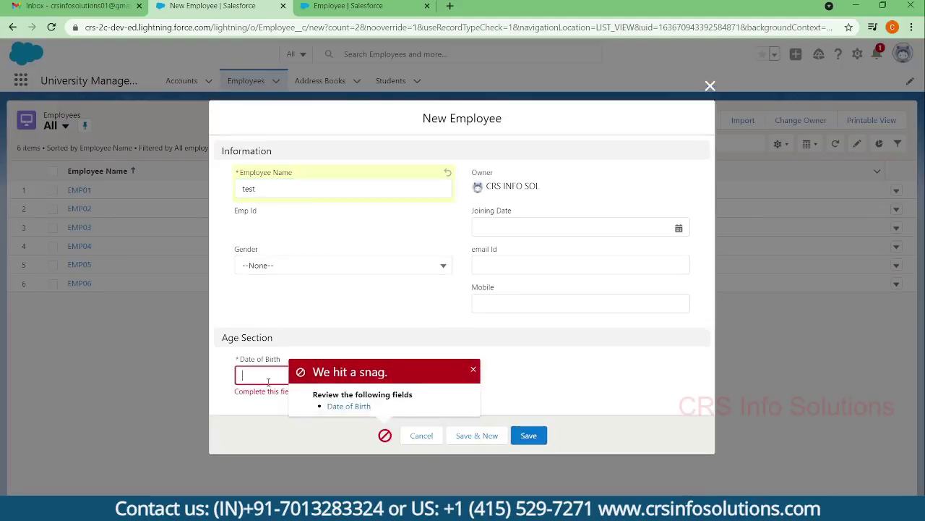
click(268, 381)
click(440, 171)
click(433, 223)
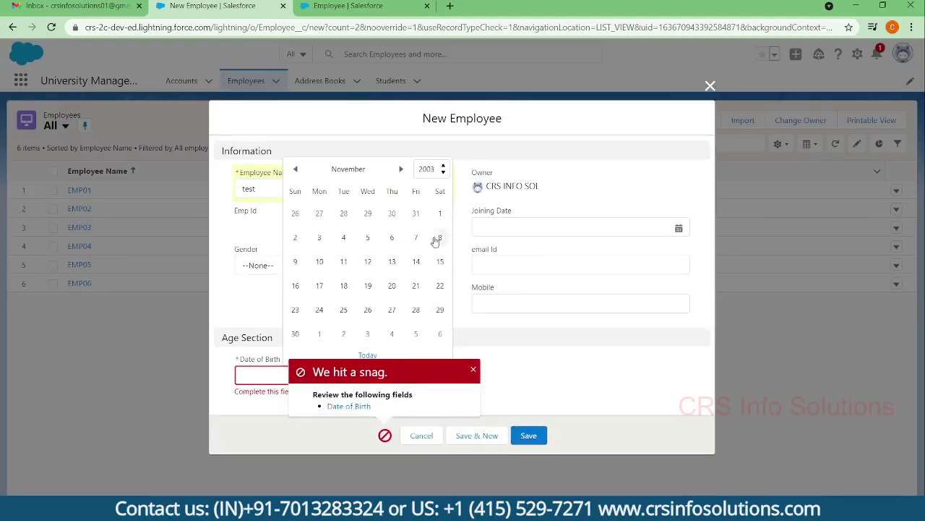
click(513, 433)
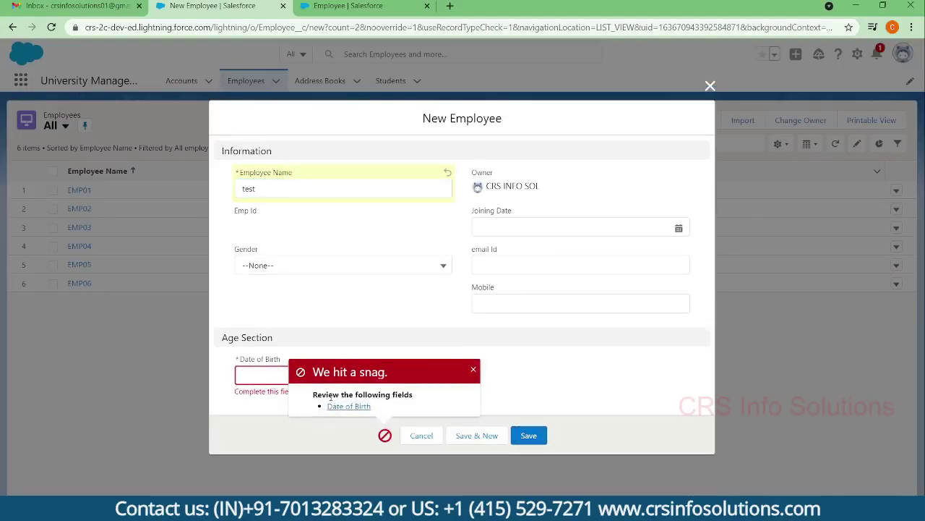
click(354, 406)
click(309, 378)
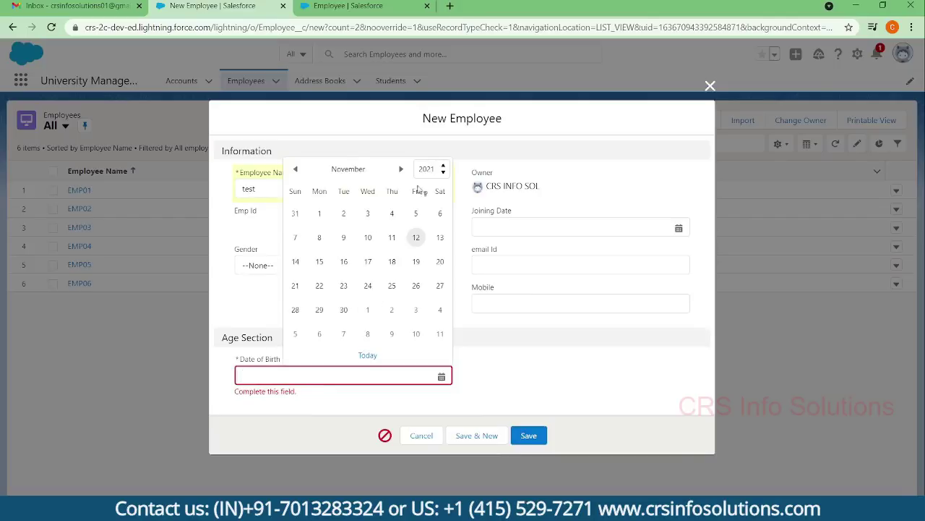
click(344, 238)
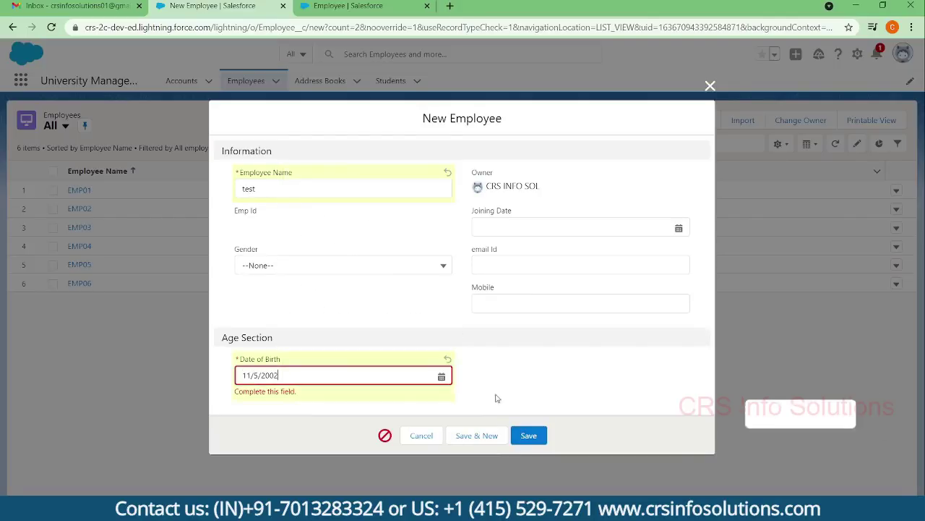
click(528, 434)
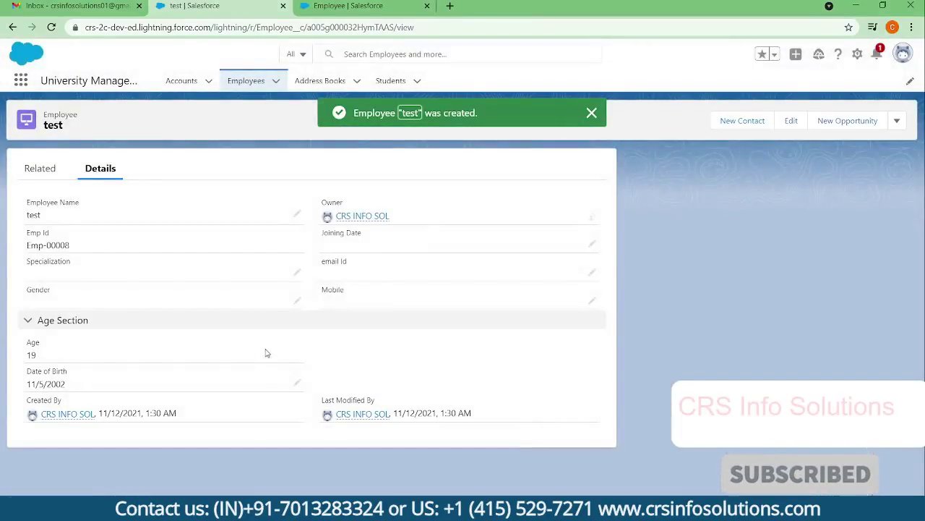
Inspect the Specialization field's properties in the Employee layout editor without changing them.
double_click(253, 275)
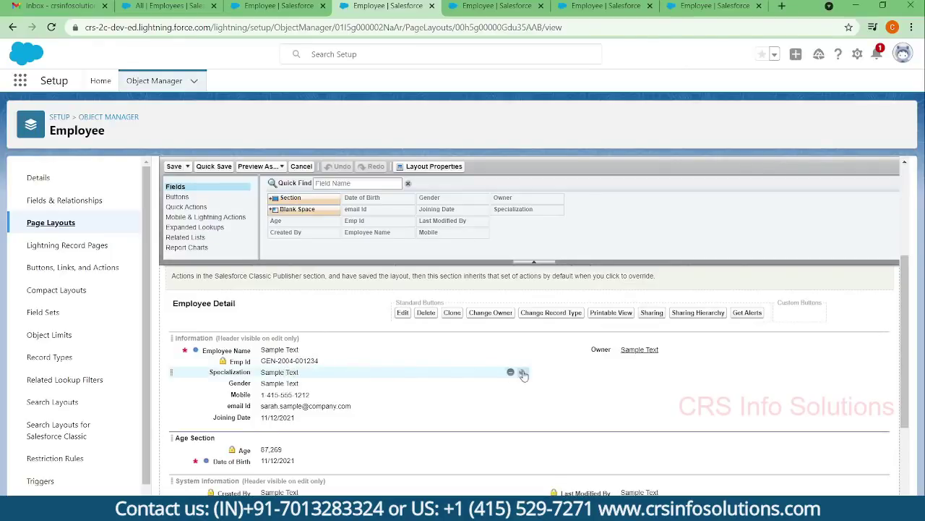
click(522, 373)
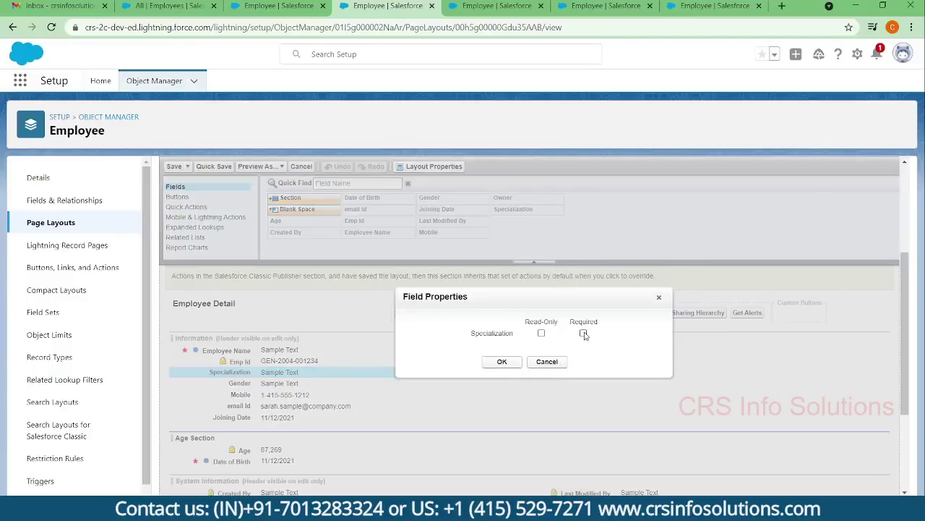
click(549, 363)
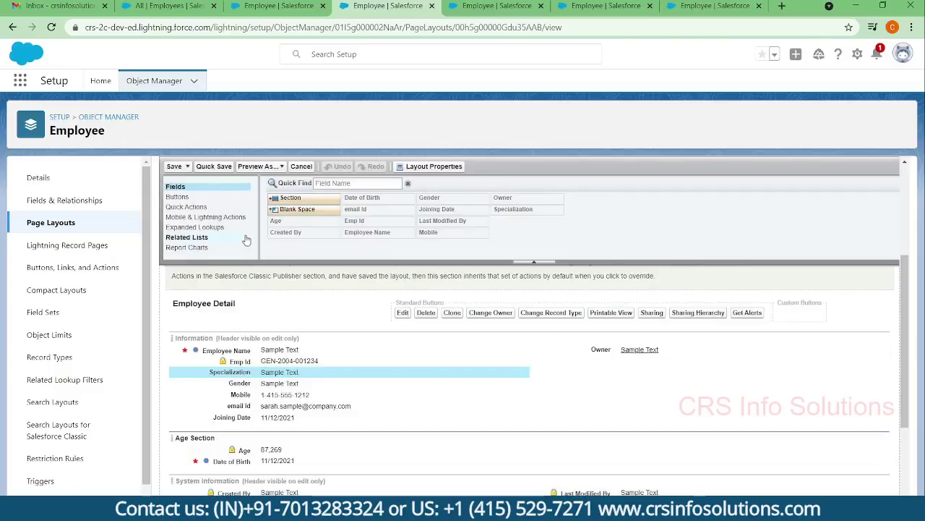
scroll(245, 250, up, 5)
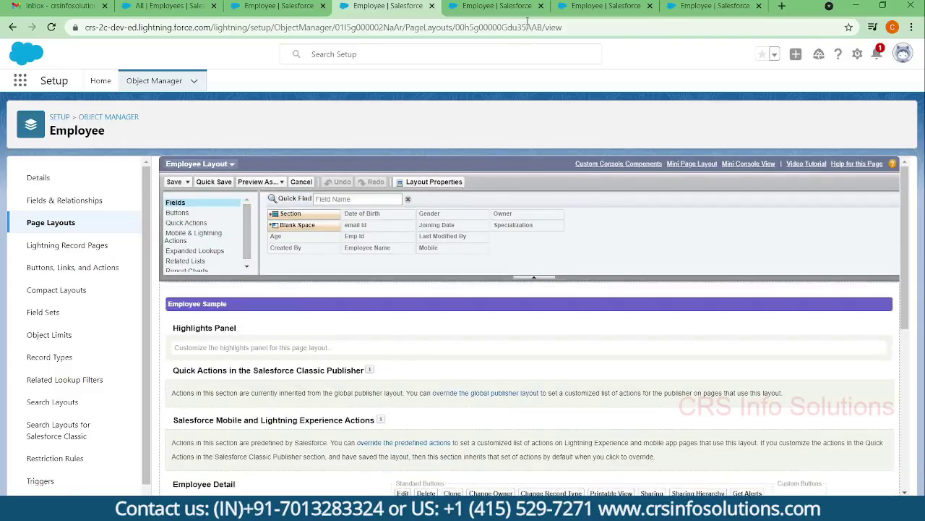
Compare the Non Teaching and Teaching Employee layouts, then view the profile layout assignments.
click(497, 6)
scroll(453, 288, up, 1)
scroll(453, 288, up, 2)
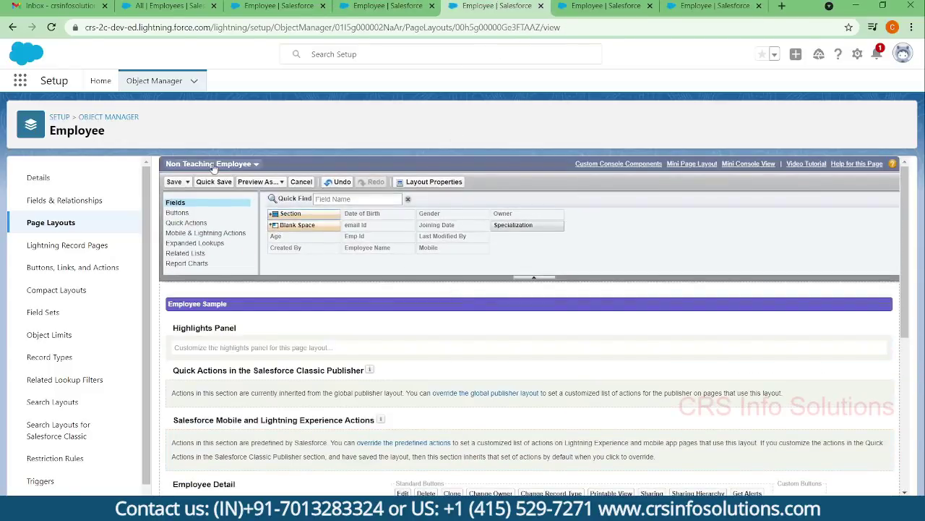
scroll(519, 371, down, 3)
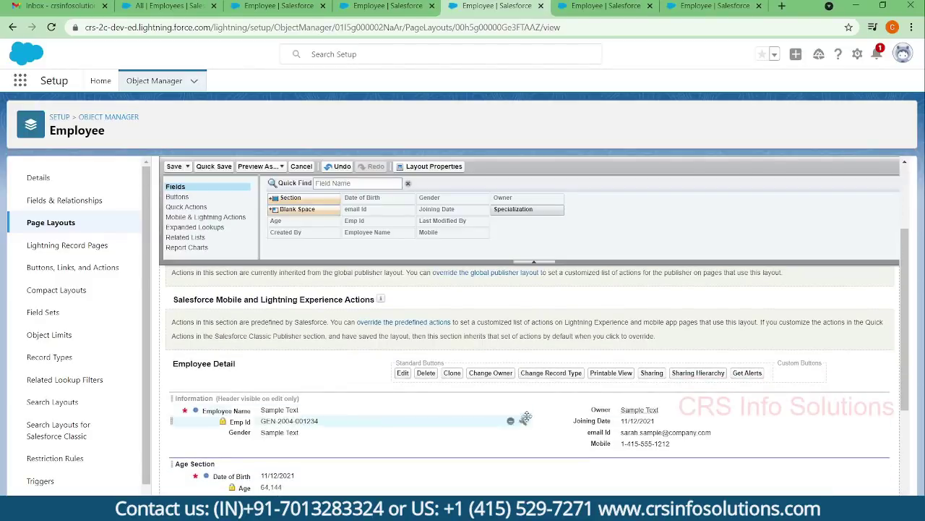
click(586, 6)
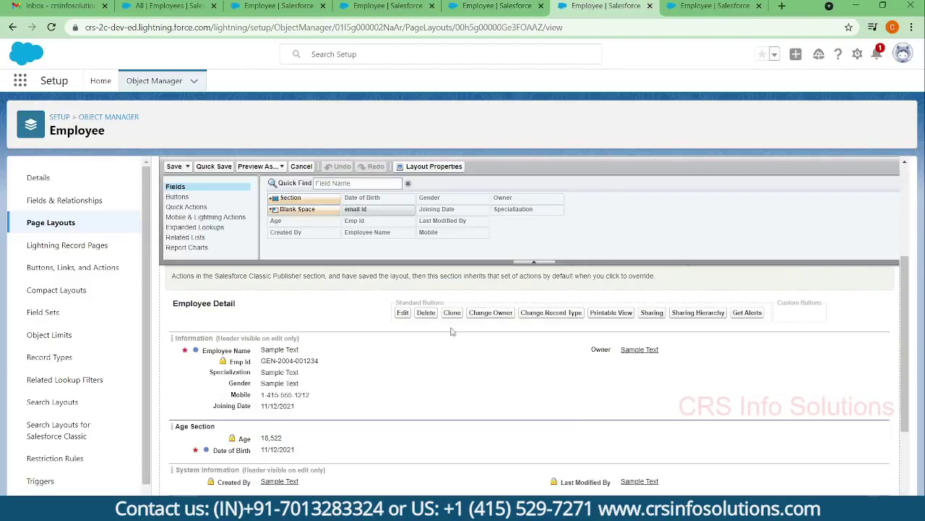
scroll(336, 372, up, 5)
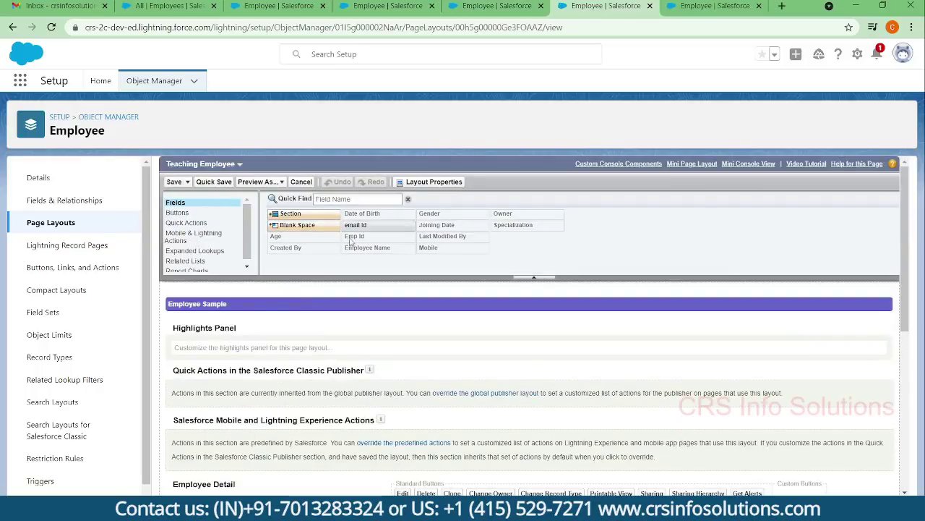
scroll(321, 427, down, 3)
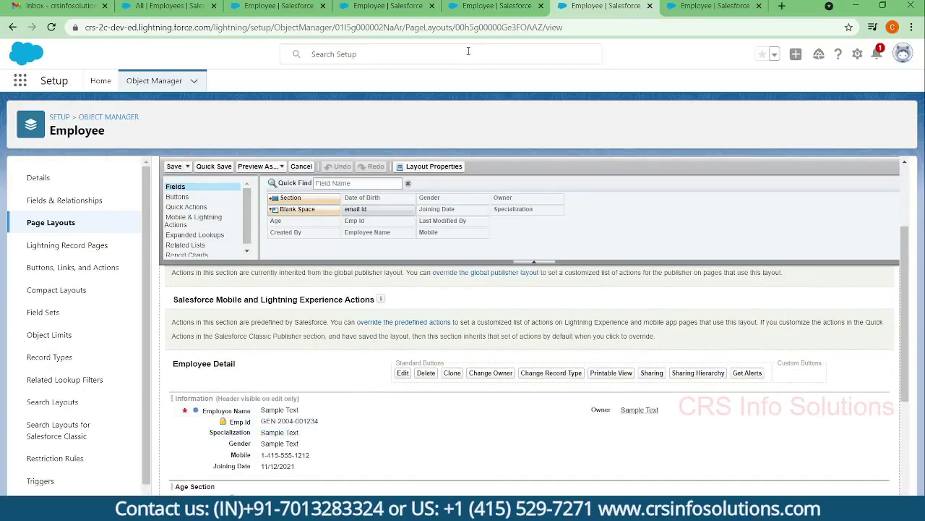
click(485, 6)
scroll(458, 410, down, 3)
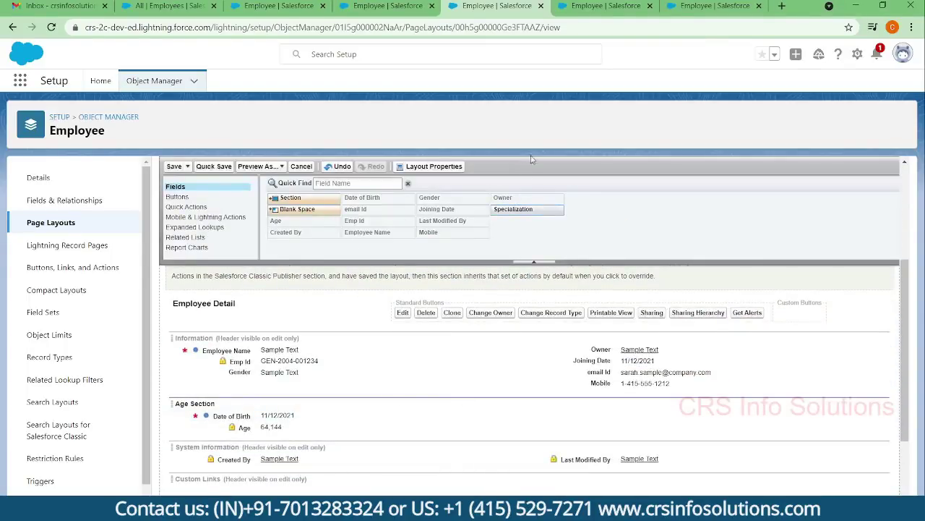
click(675, 6)
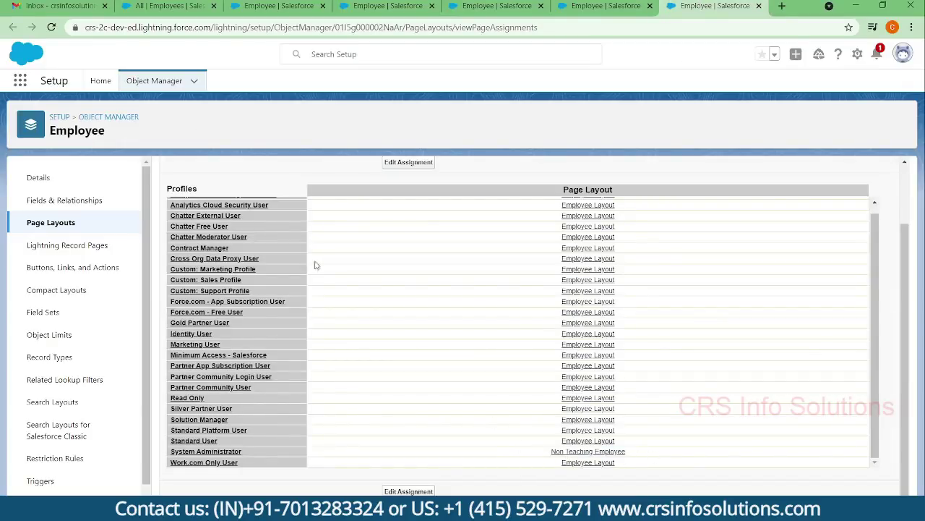
From the All Employees list, start a New Employee form and confirm Specialization is absent.
click(184, 6)
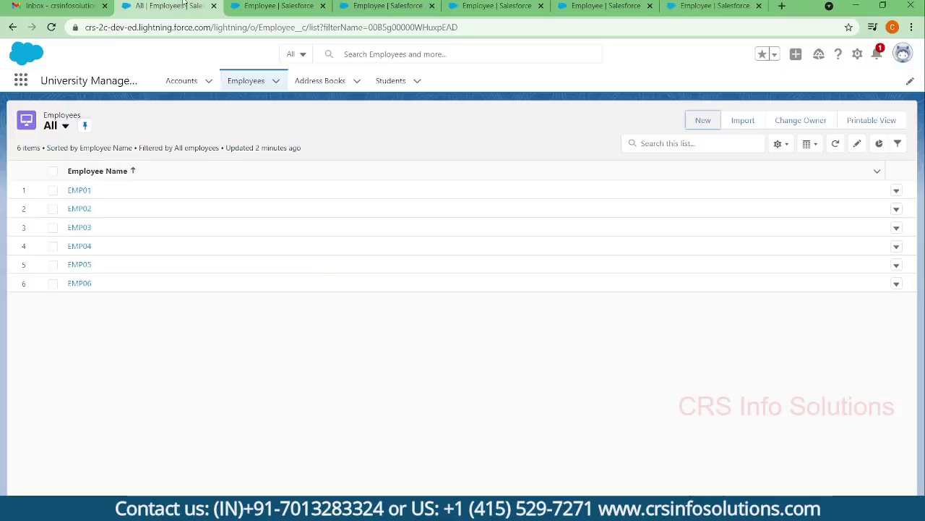
click(703, 121)
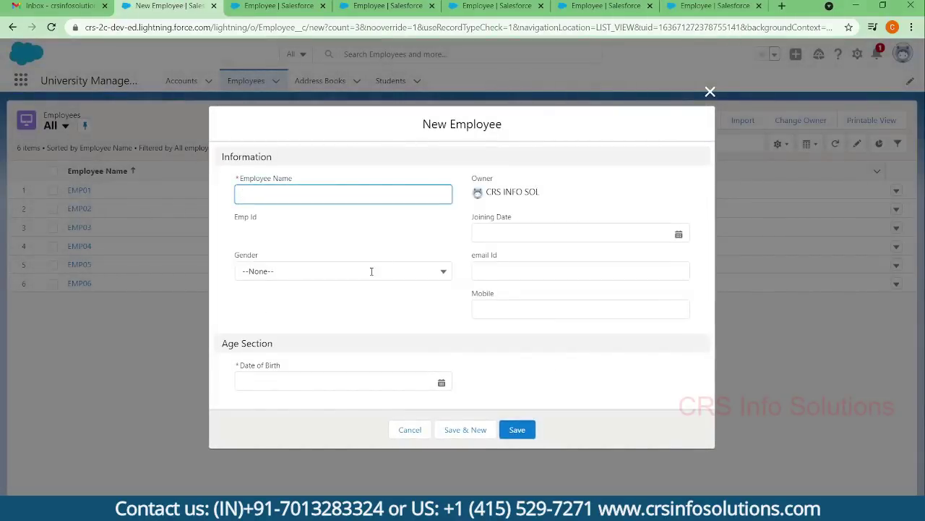
click(251, 239)
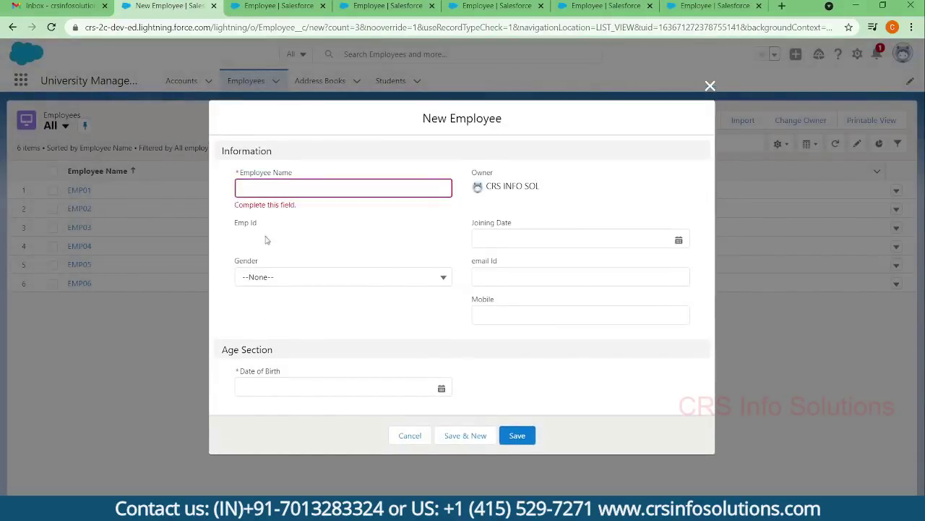